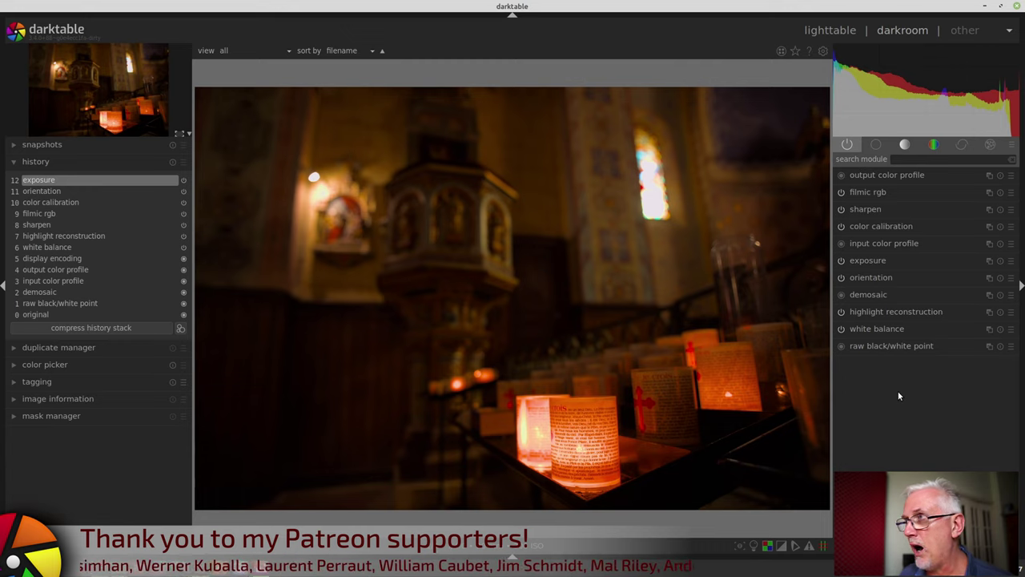
Expand the white balance module to review its settings, then collapse it again.
click(908, 330)
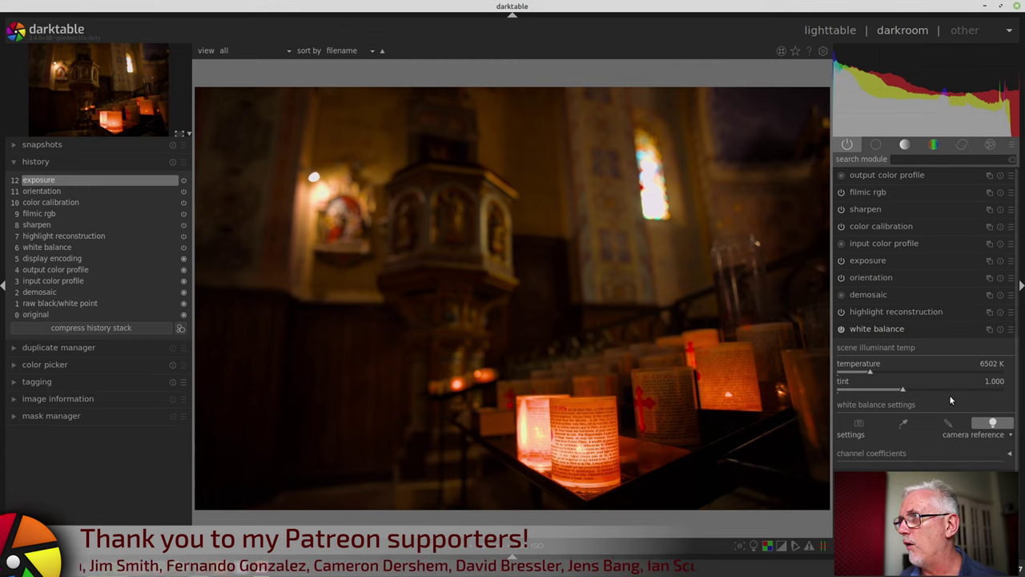
click(880, 329)
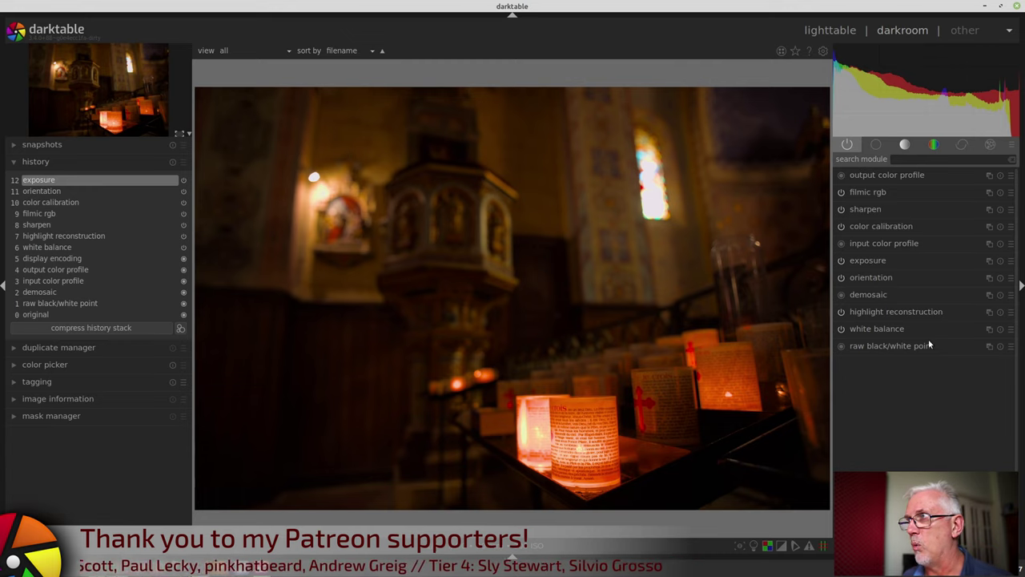
click(895, 230)
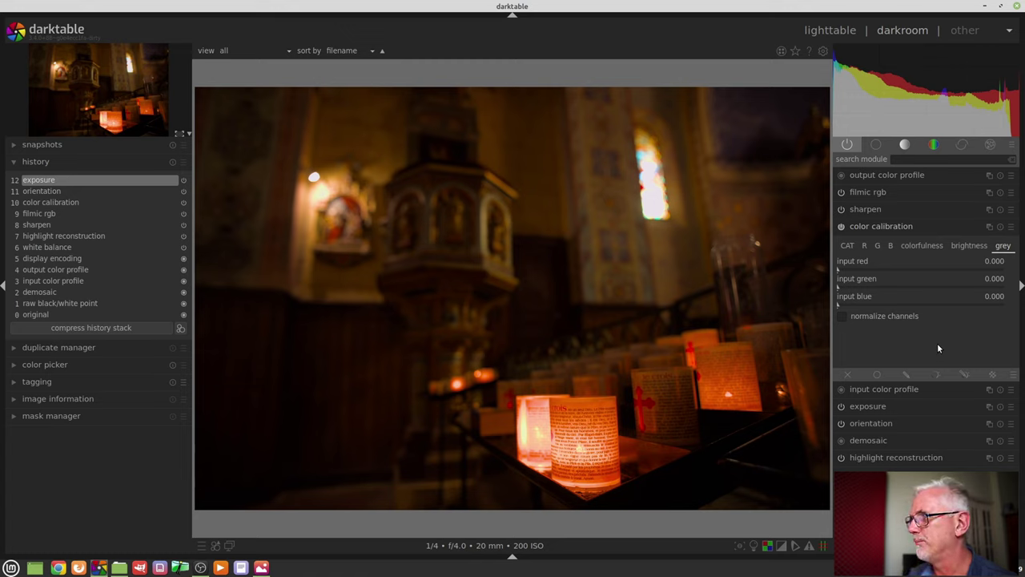
Expand white balance, check the processing preferences, then close the preferences dialog.
click(881, 474)
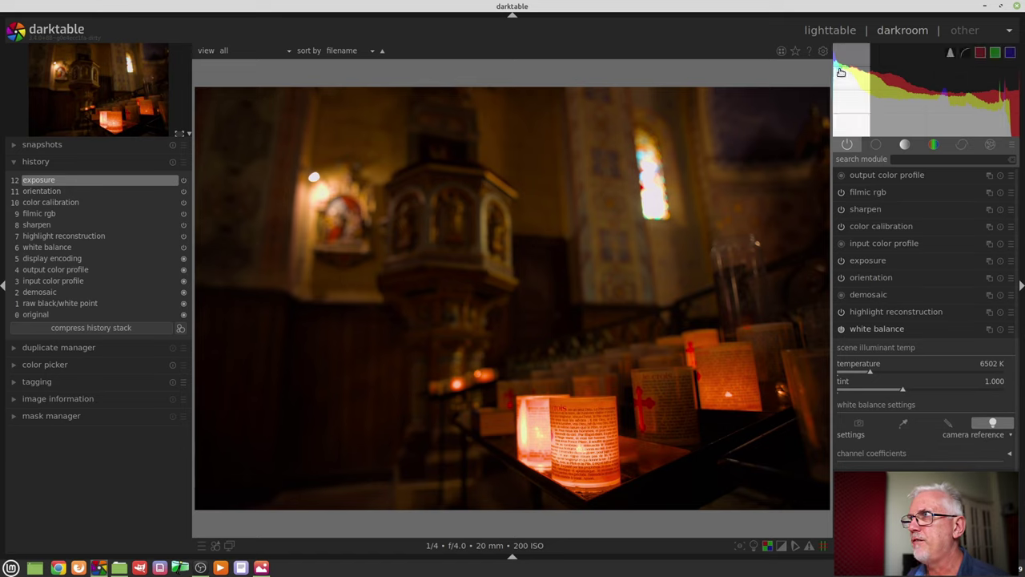
click(822, 51)
click(268, 206)
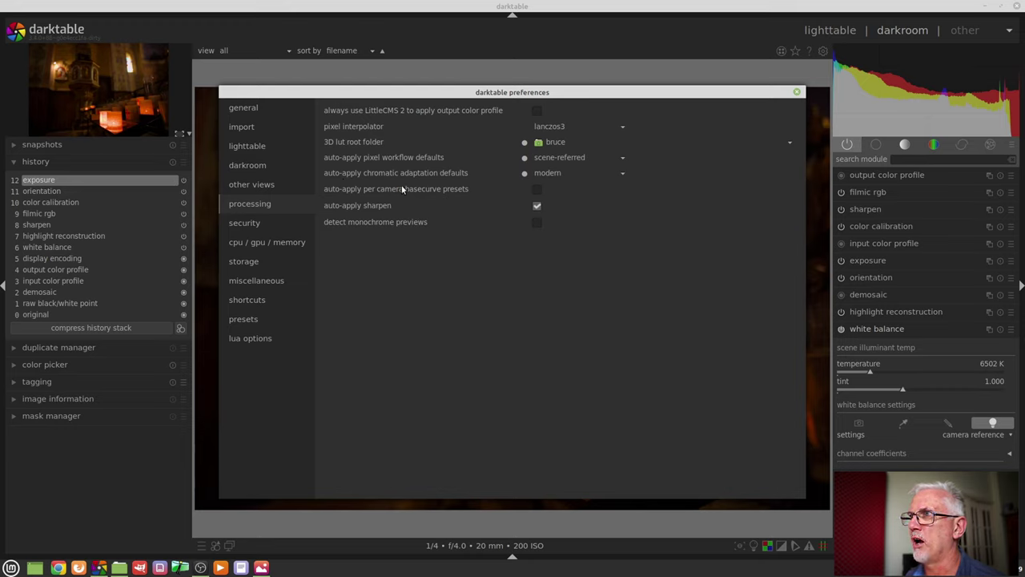
mouse_move(557, 175)
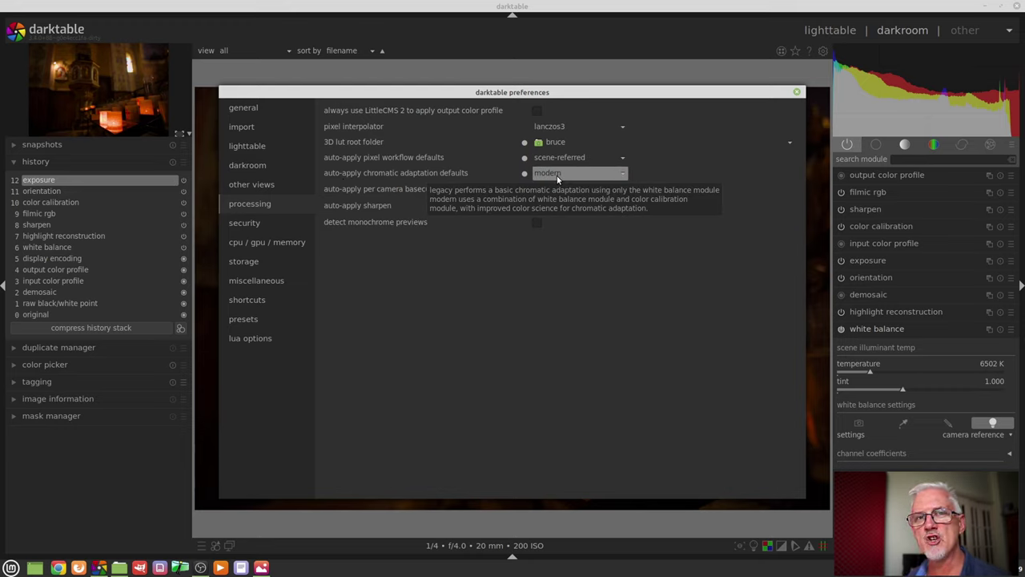
click(796, 92)
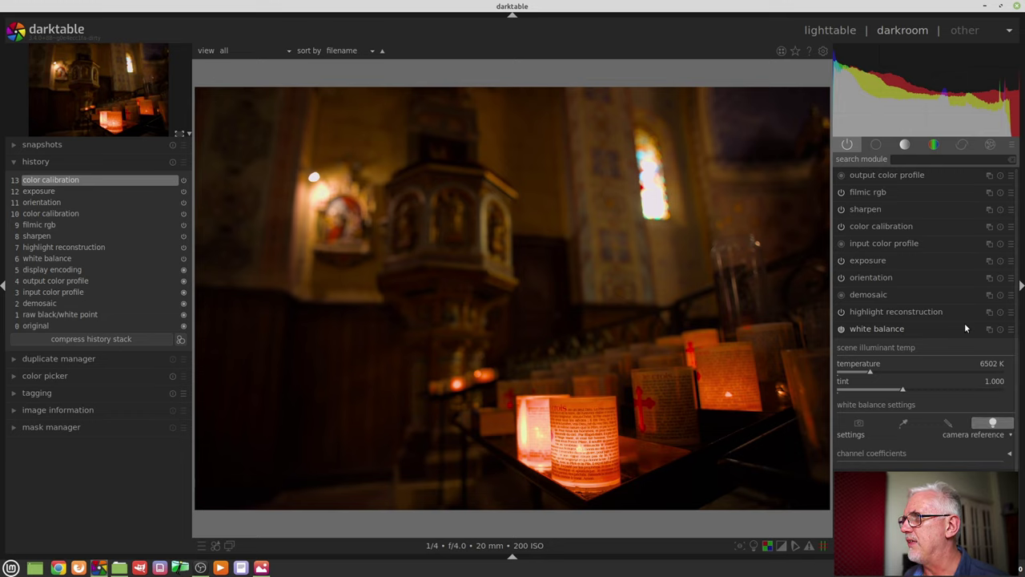
Expand the color calibration module to show its CAT adaptation settings.
click(916, 225)
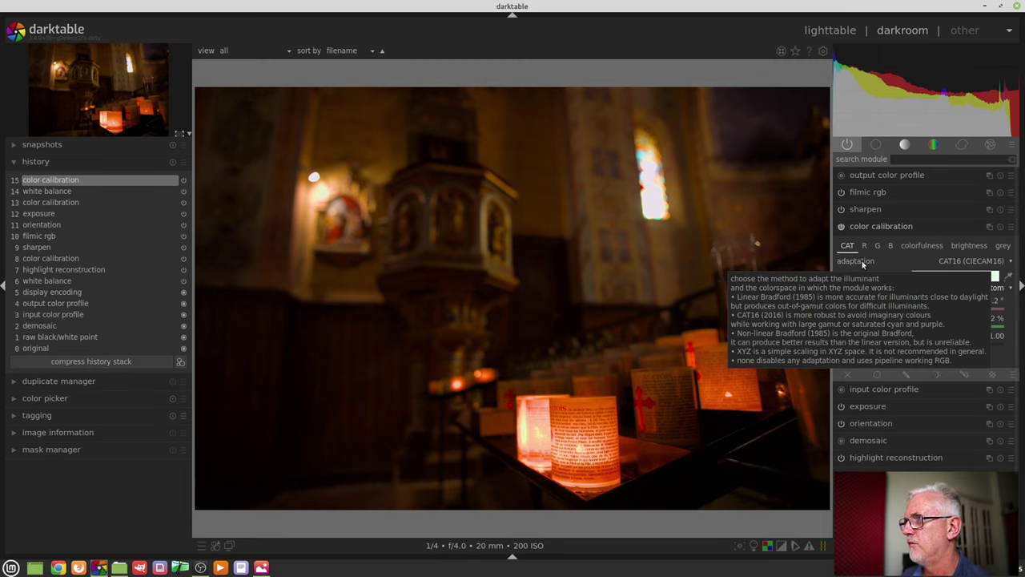
Set color calibration adaptation to none (bypass), then to linear Bradford (ICC v4).
click(955, 264)
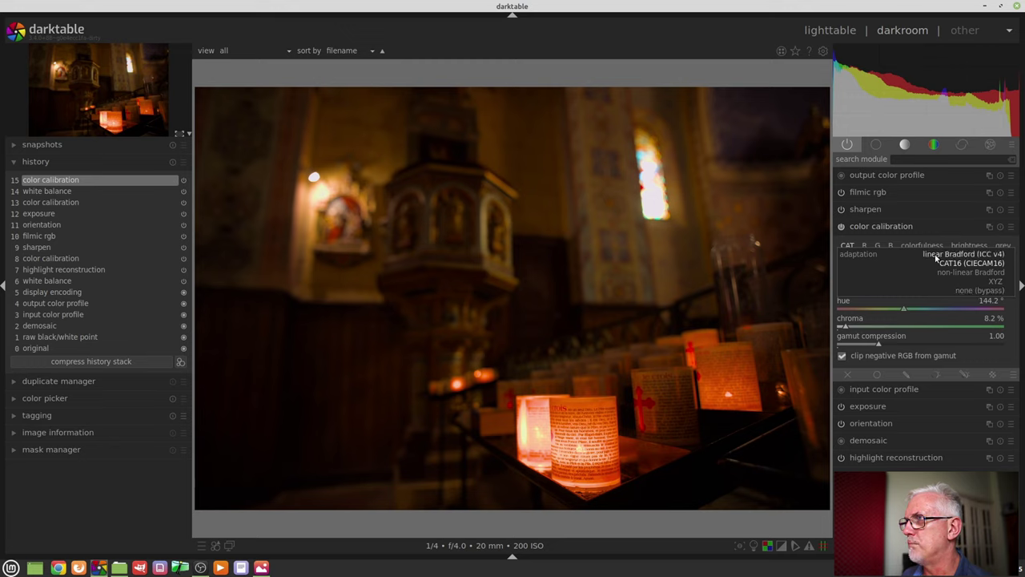
click(973, 291)
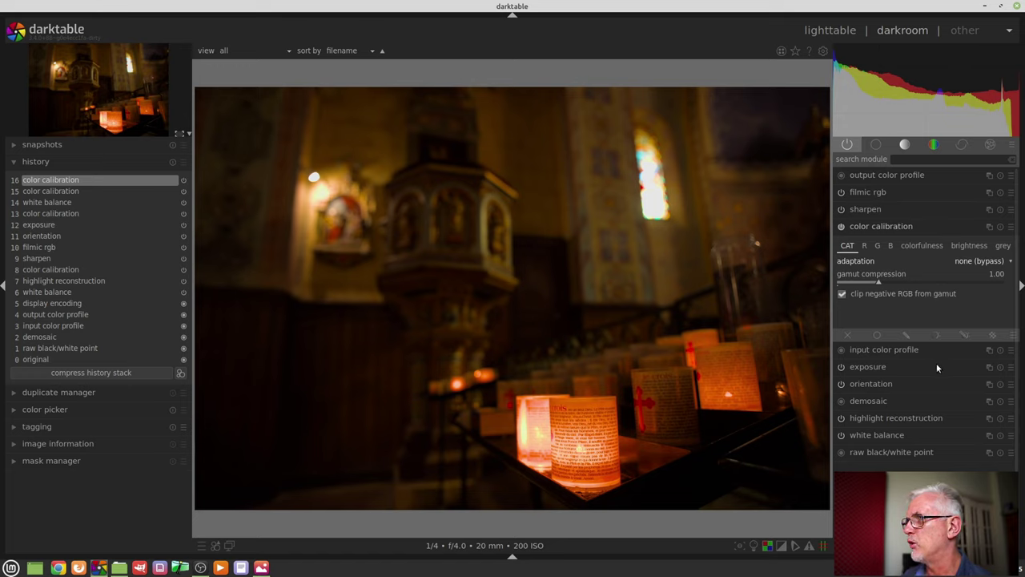
click(917, 352)
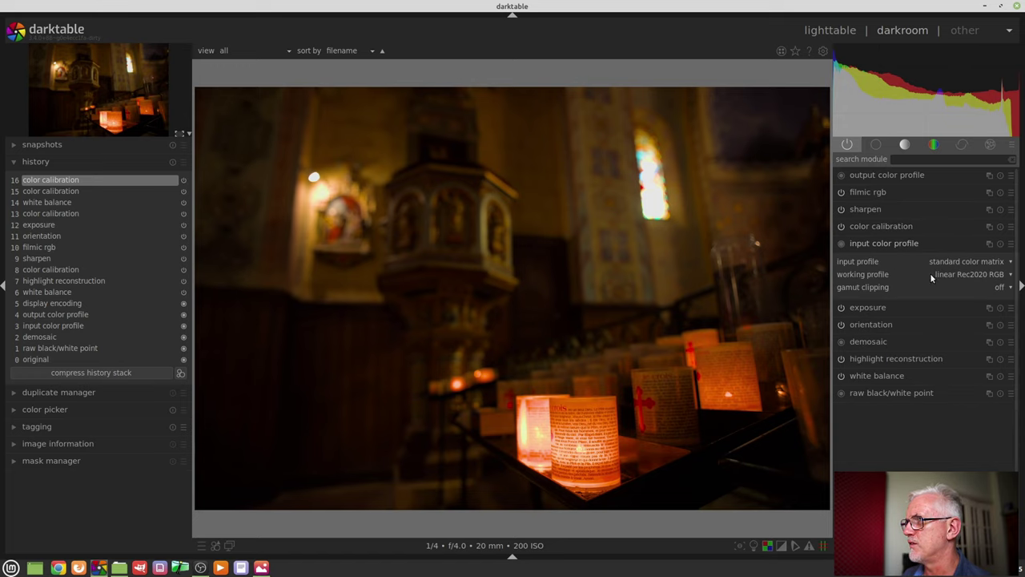
click(891, 225)
click(973, 262)
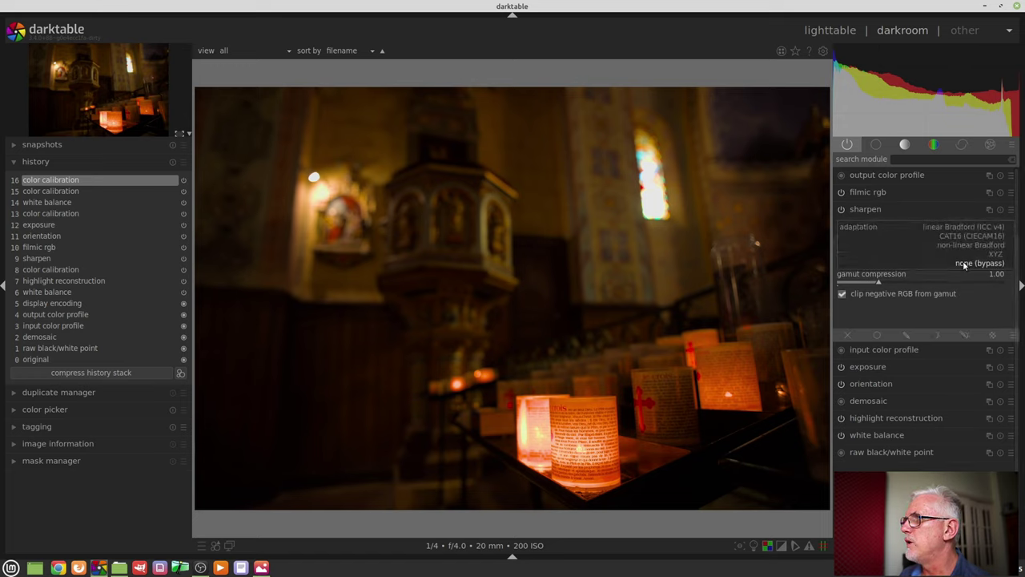
click(949, 227)
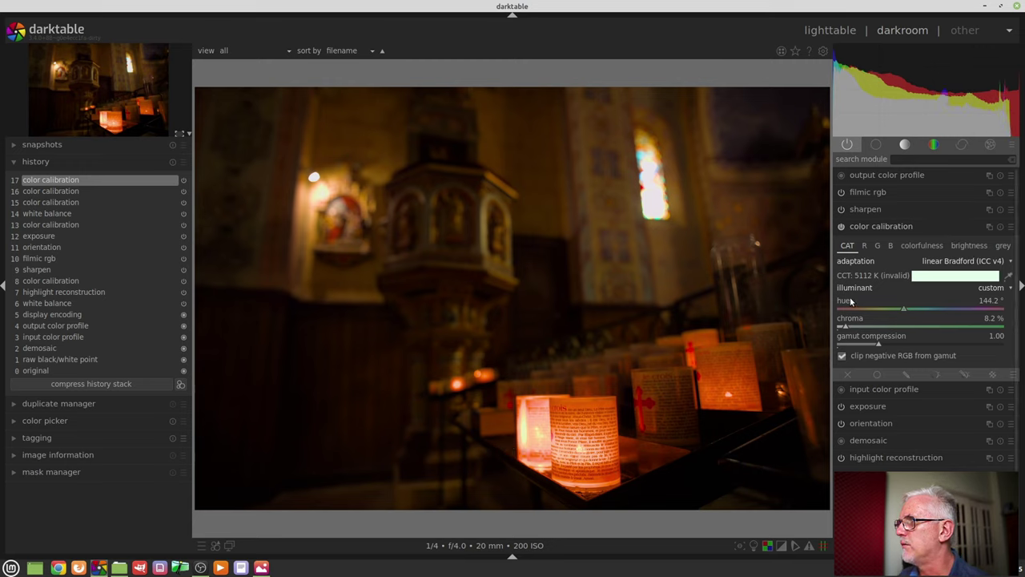
click(988, 290)
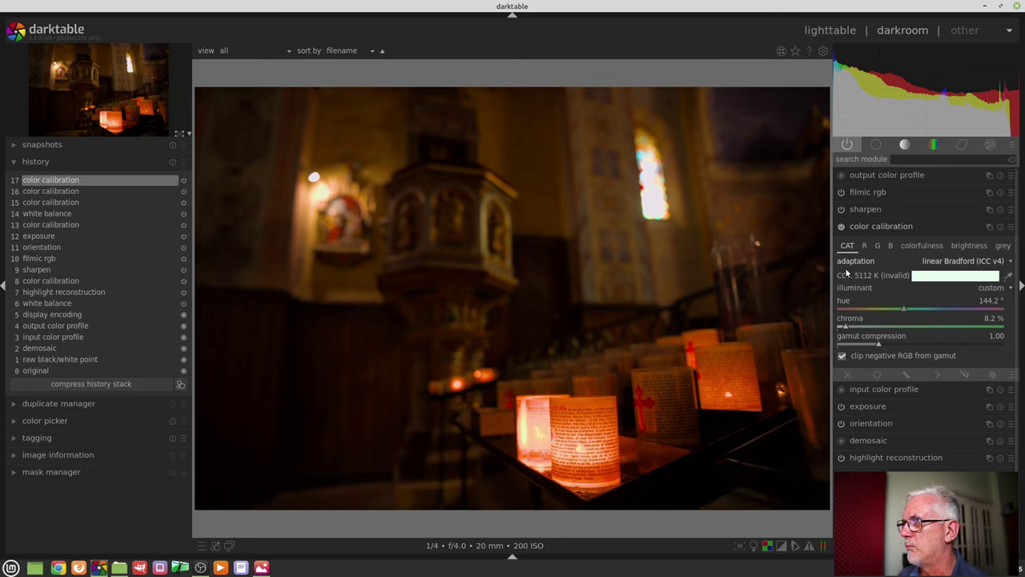
mouse_move(845, 282)
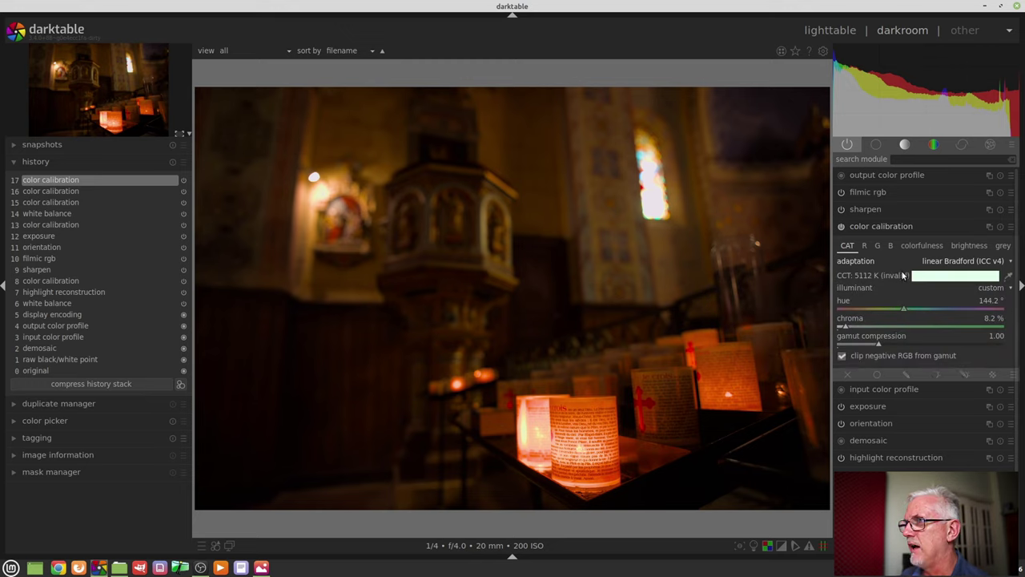
mouse_move(903, 276)
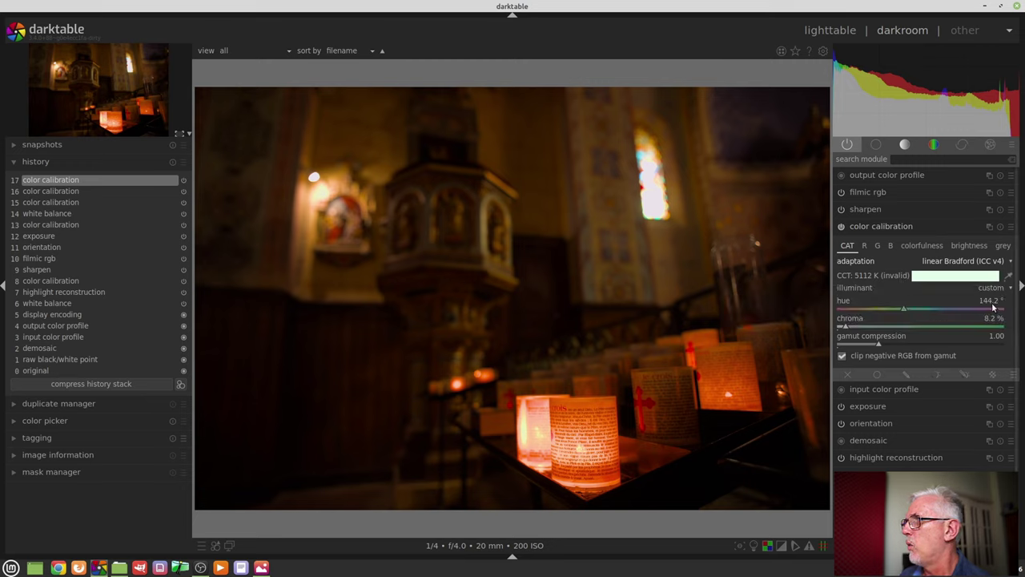
click(985, 288)
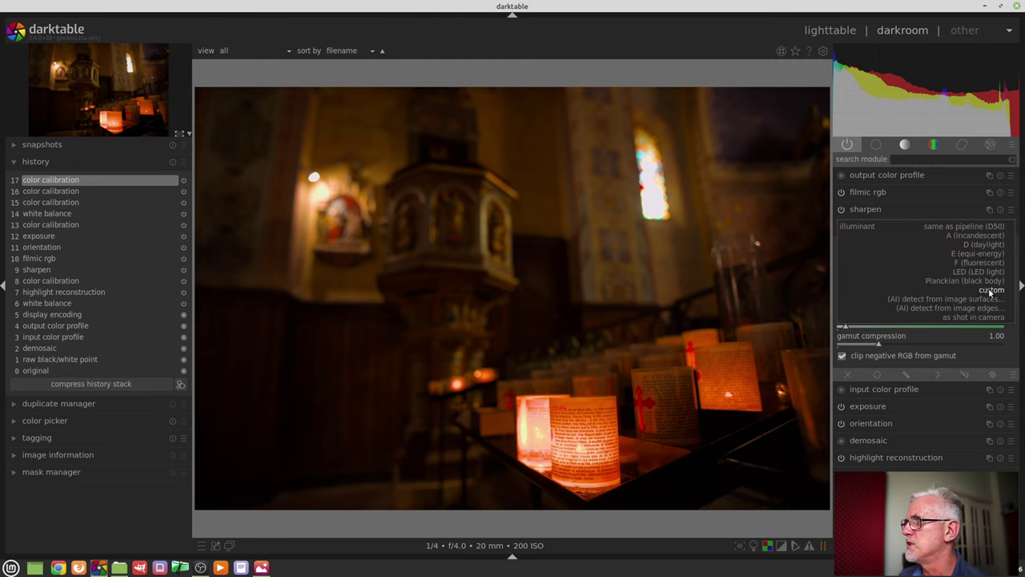
click(997, 227)
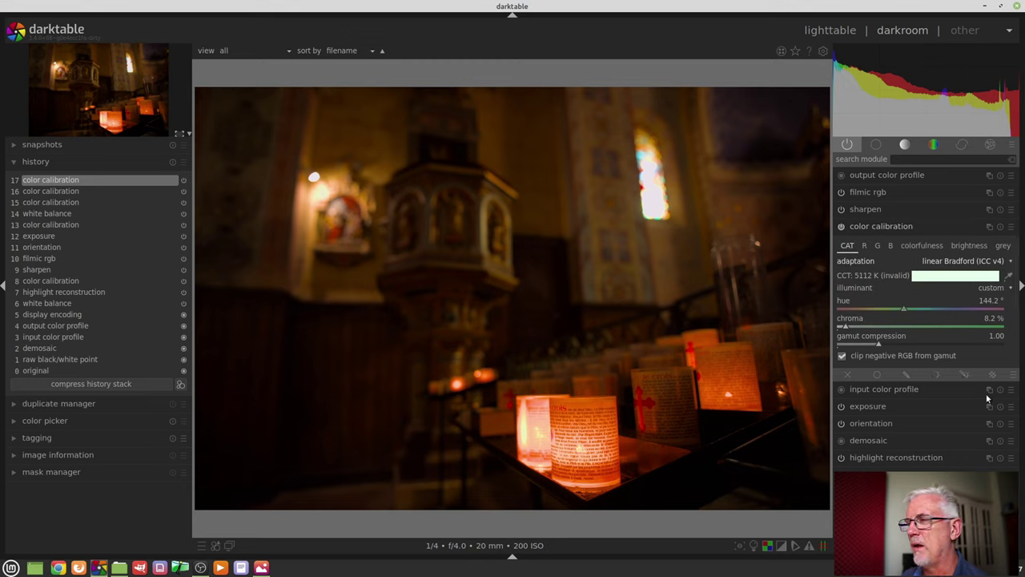
click(951, 472)
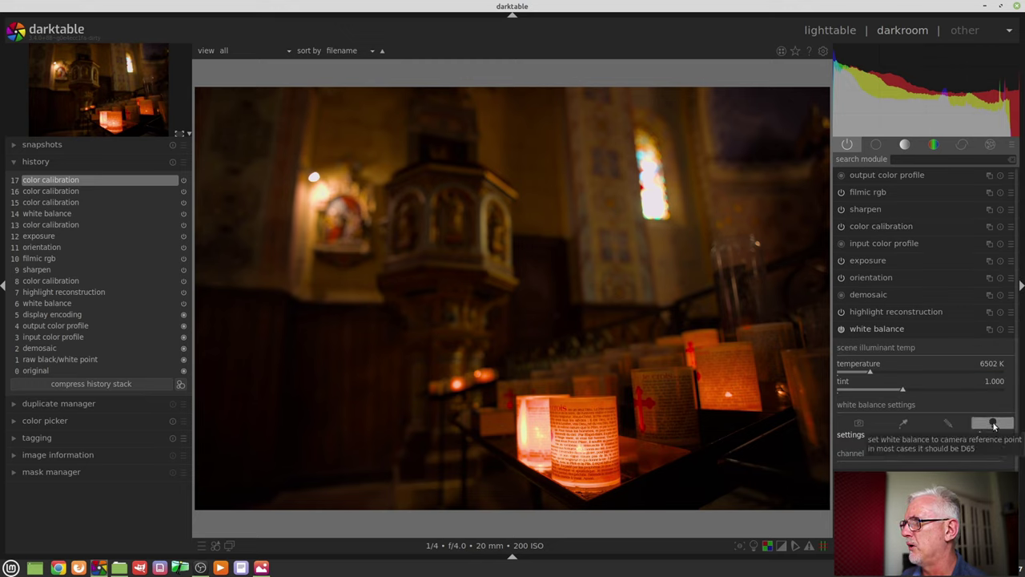
click(910, 228)
Cycle the illuminant through A (incandescent), D (daylight), E (equi-energy), F (fluorescent) and LED.
click(988, 295)
click(980, 239)
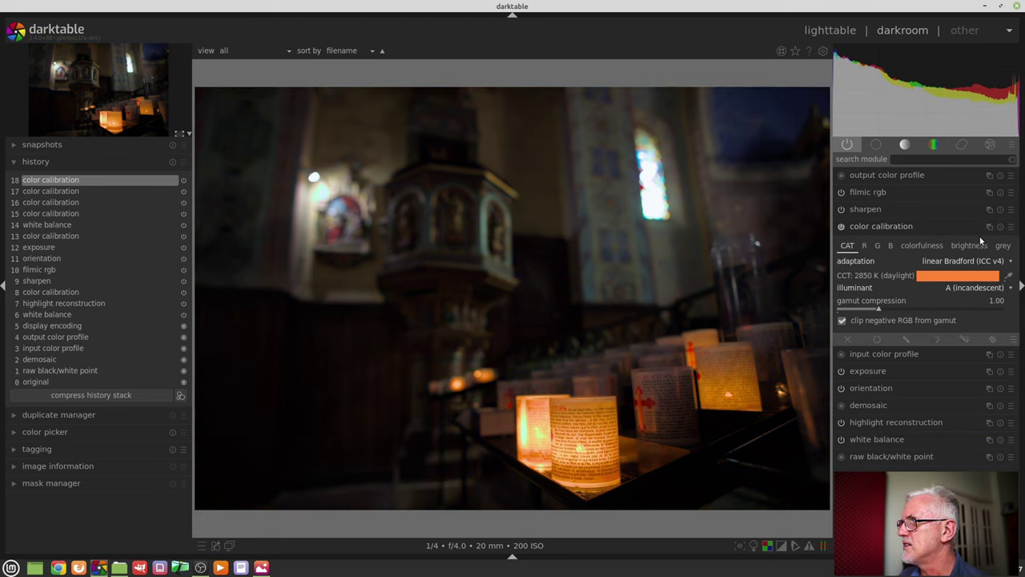
click(977, 288)
click(980, 301)
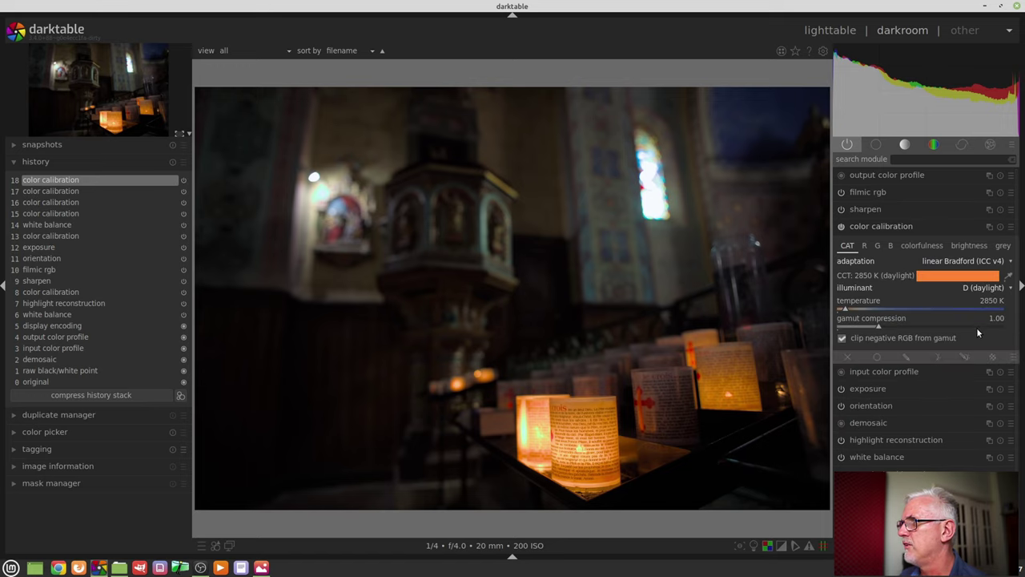
click(971, 287)
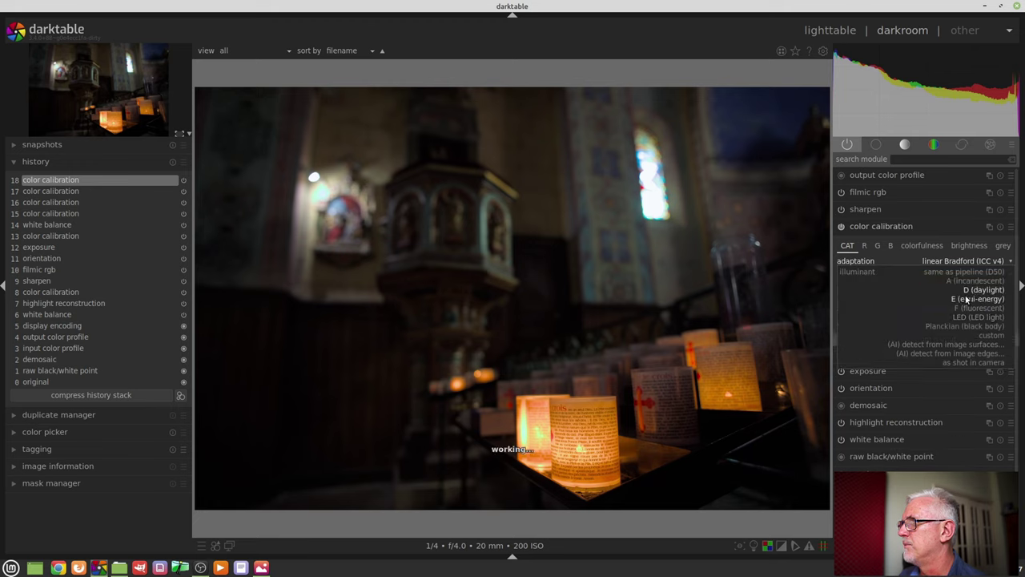
click(966, 294)
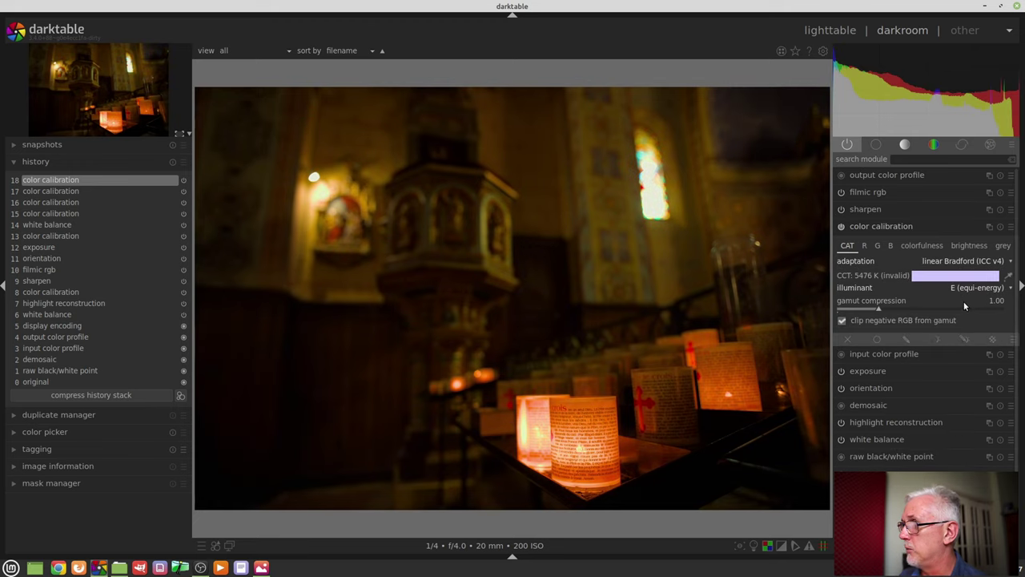
click(972, 287)
click(970, 299)
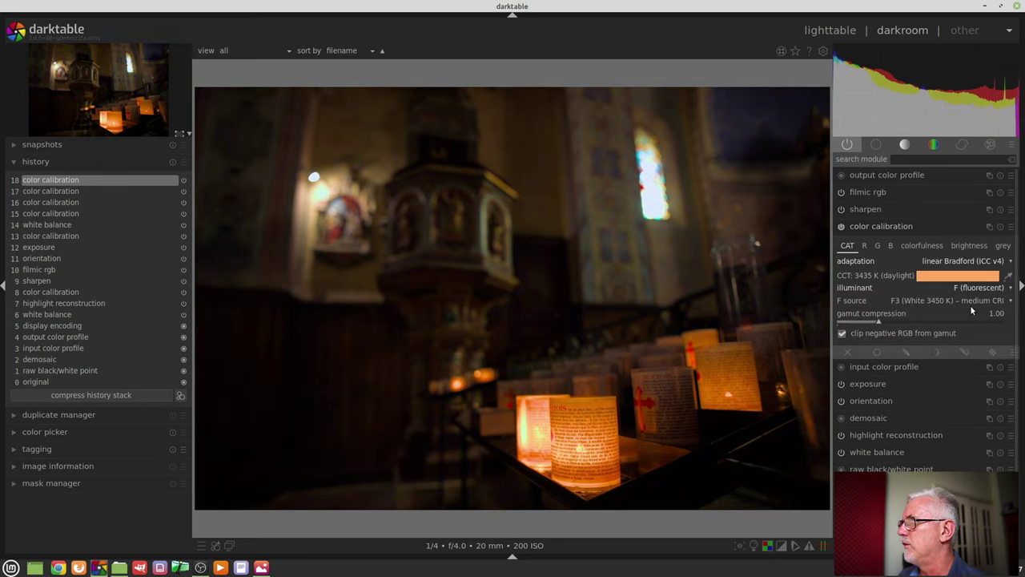
click(972, 288)
click(967, 305)
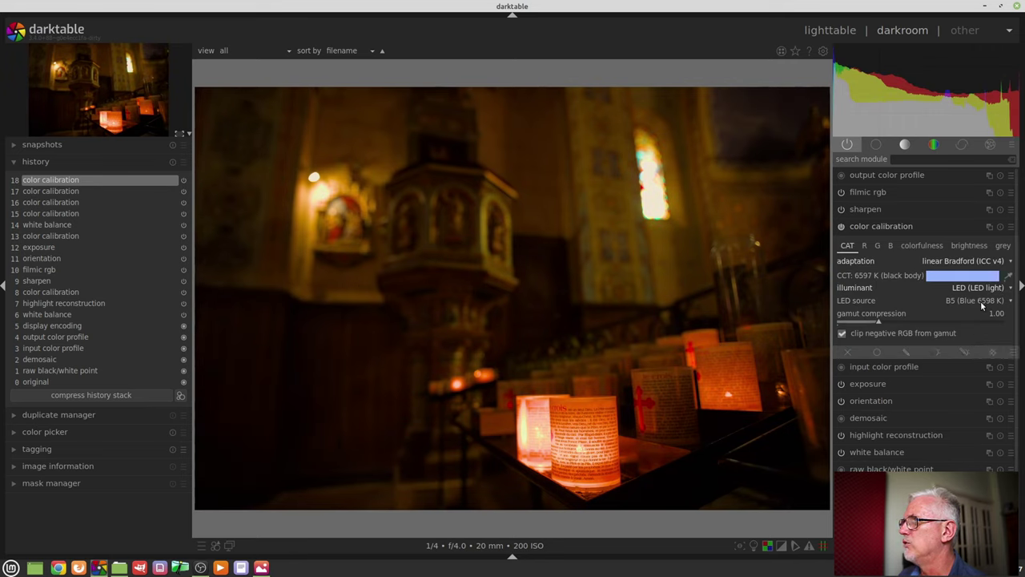
Return to F (fluorescent) keeping the F3 source, then try E and LED light again.
click(979, 293)
click(985, 282)
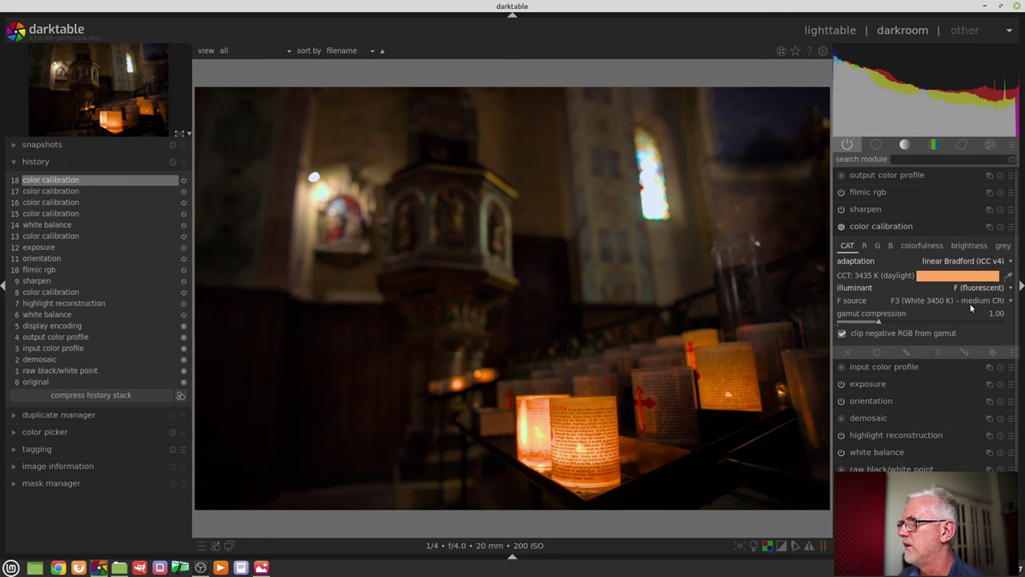
click(998, 301)
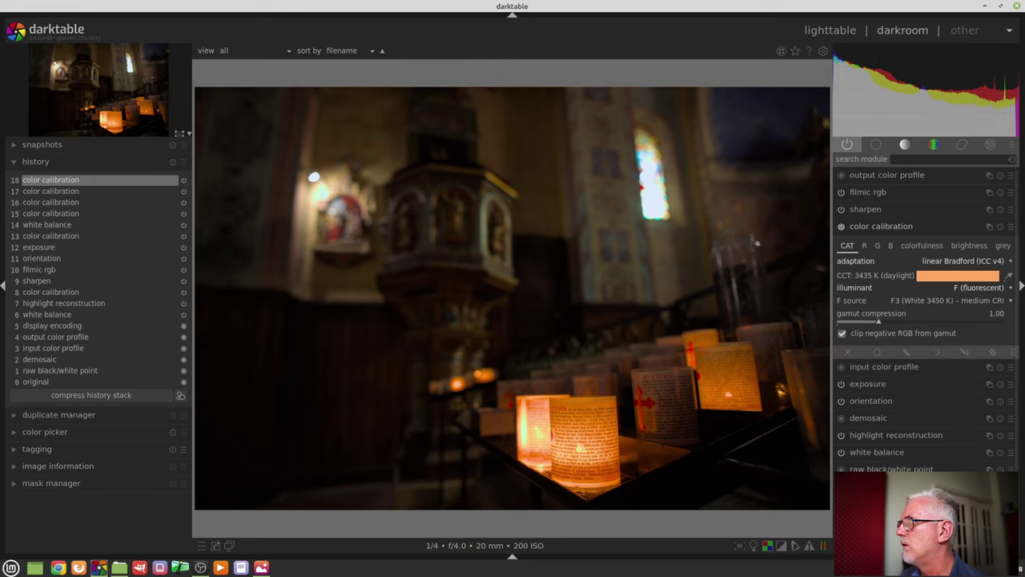
click(978, 301)
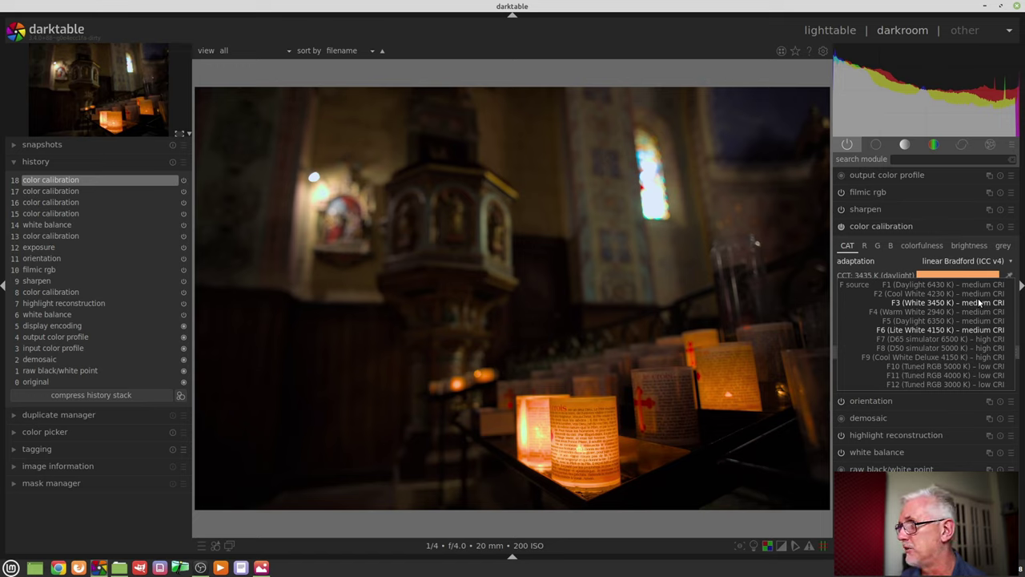
click(979, 302)
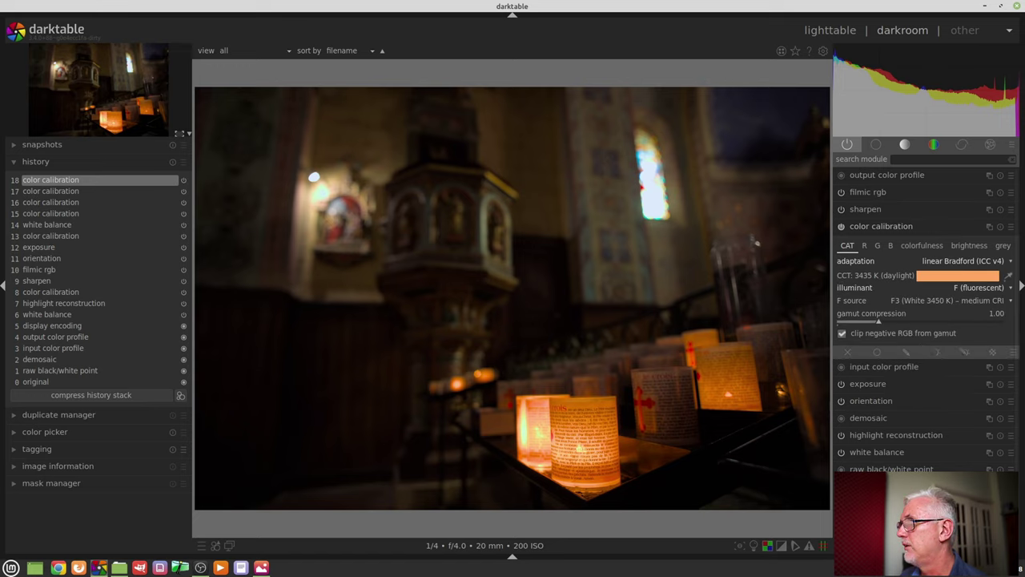
click(975, 292)
click(975, 281)
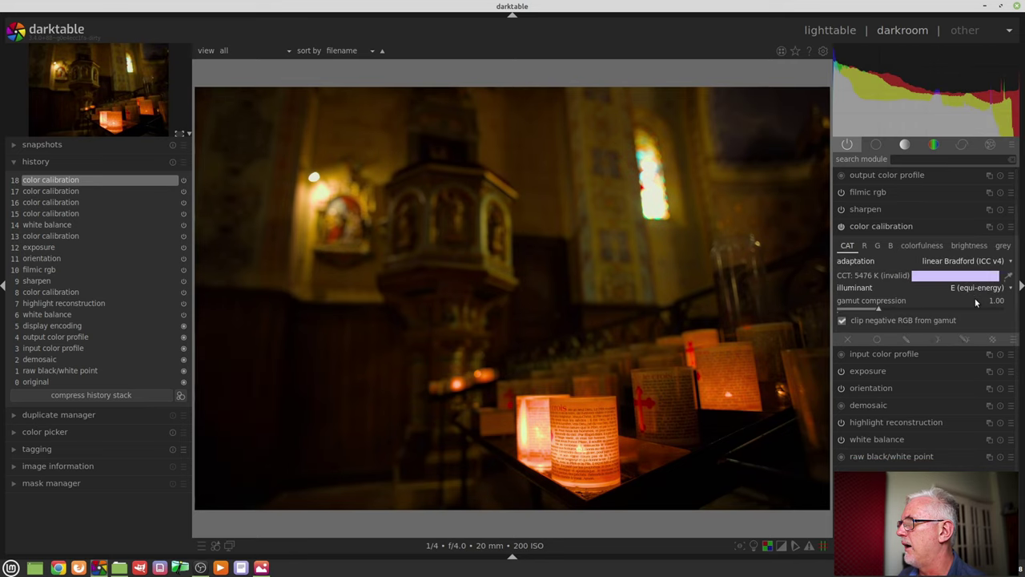
click(973, 287)
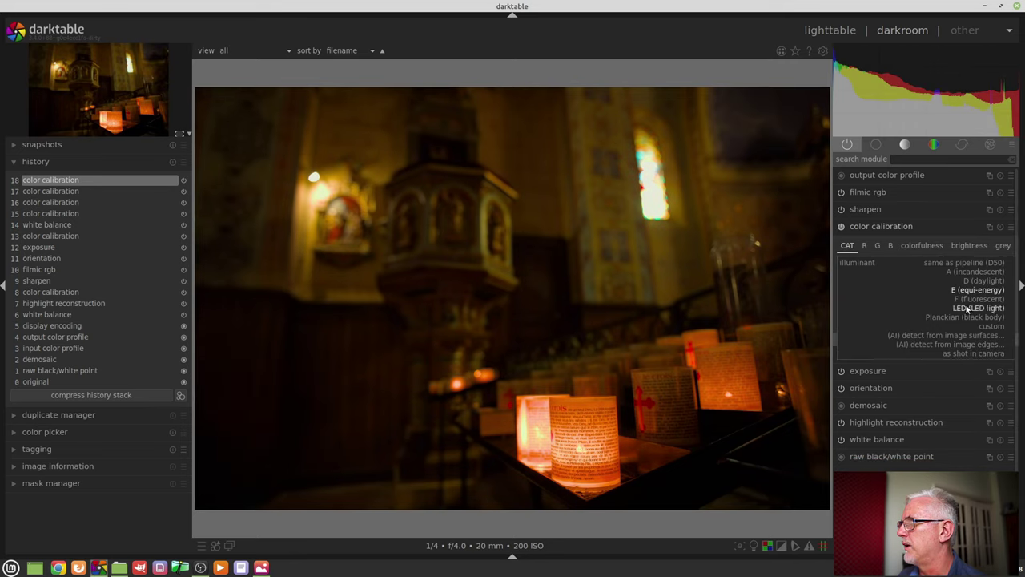
click(968, 308)
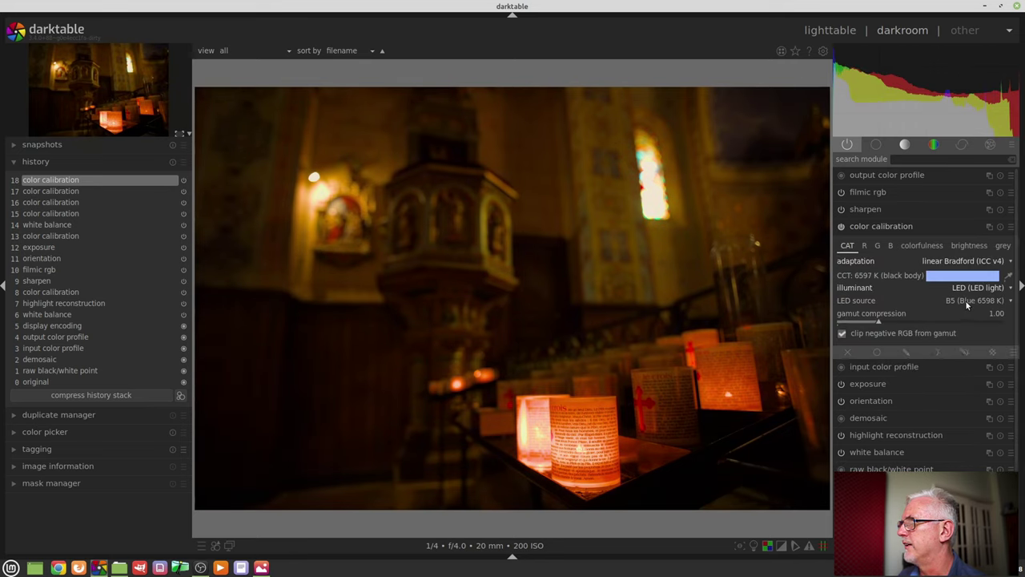
click(965, 301)
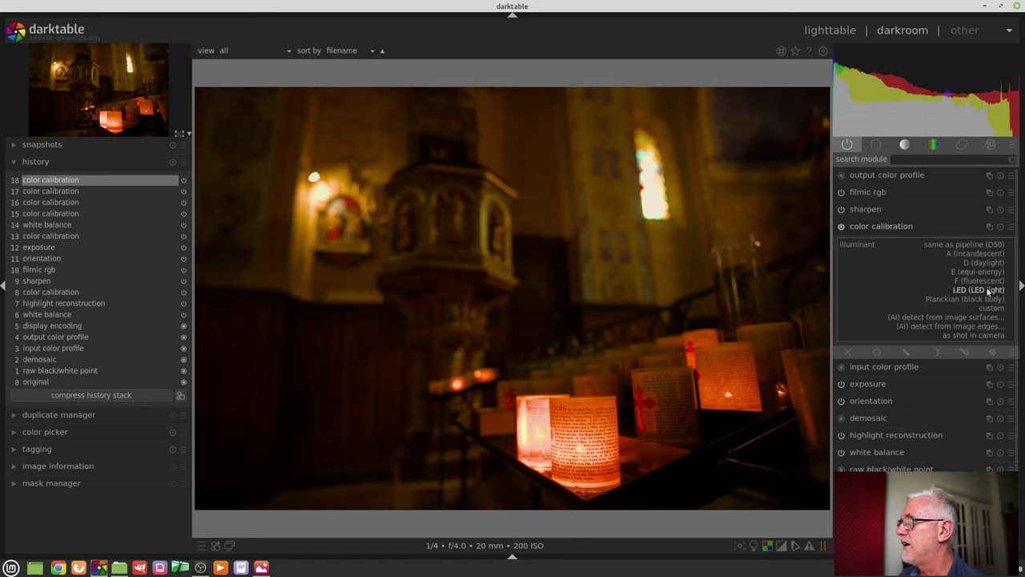
Try (AI) detect from image surfaces, then set the illuminant to as shot in camera (5112 K).
click(986, 287)
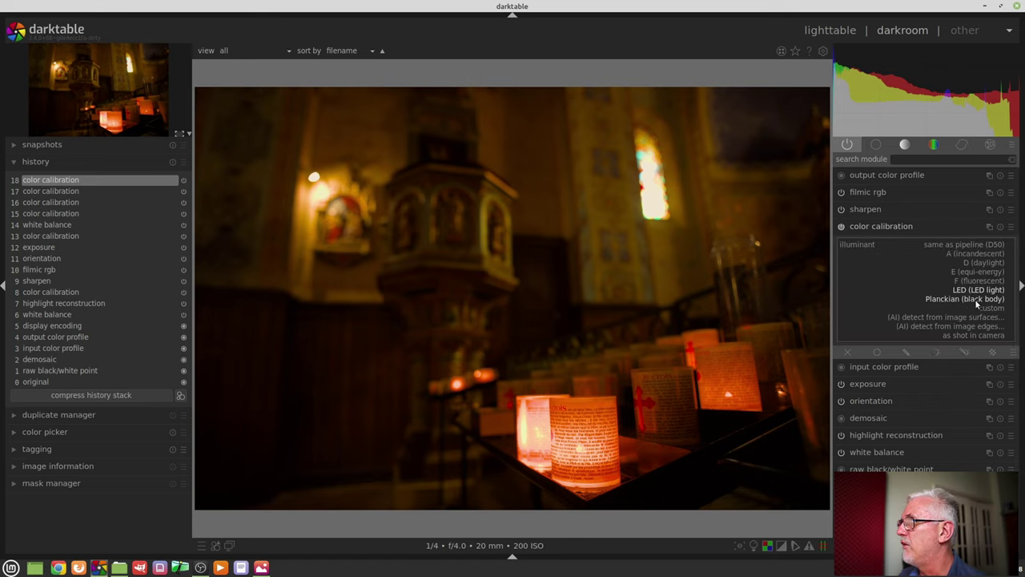
click(927, 317)
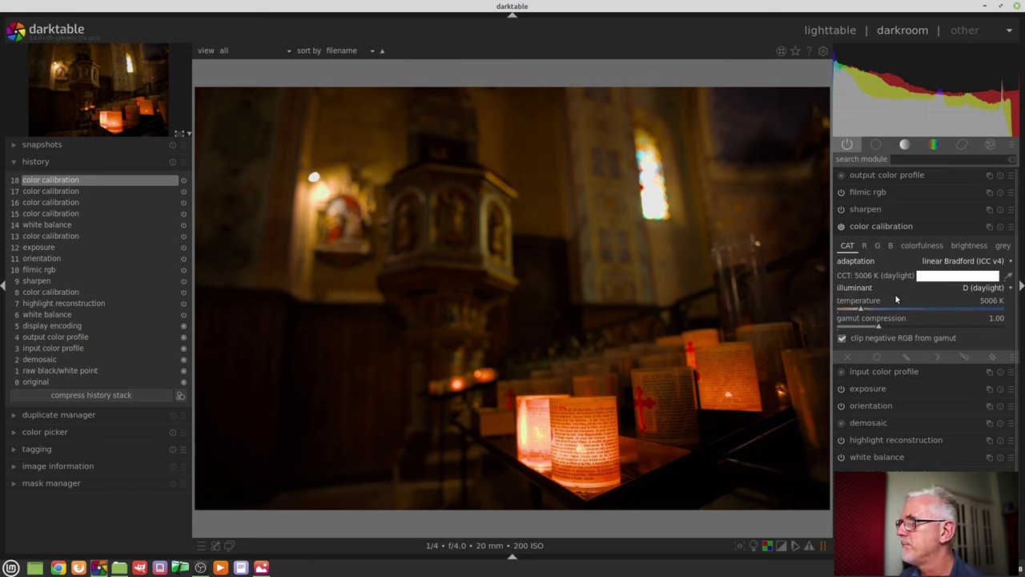
click(974, 290)
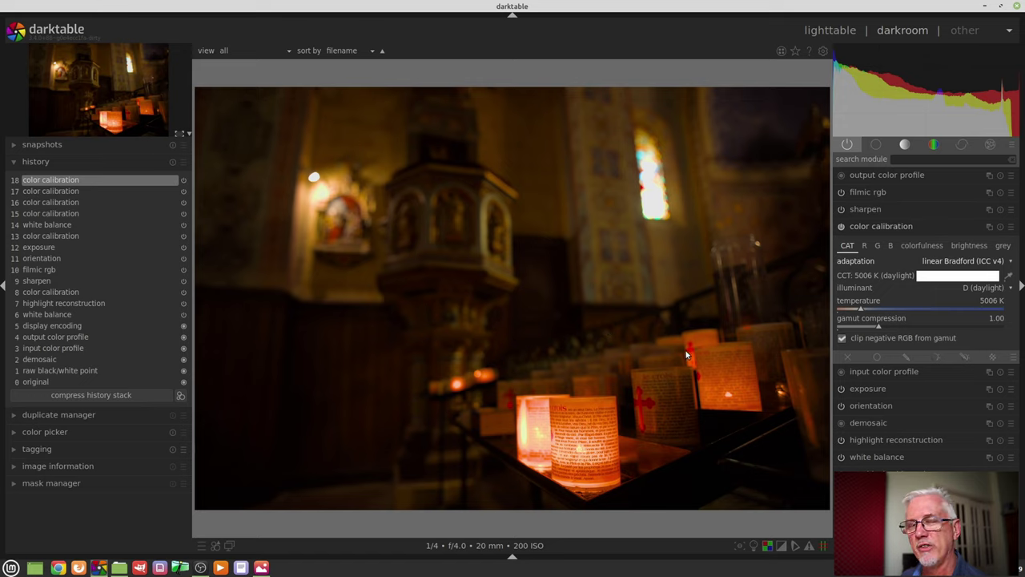
click(969, 288)
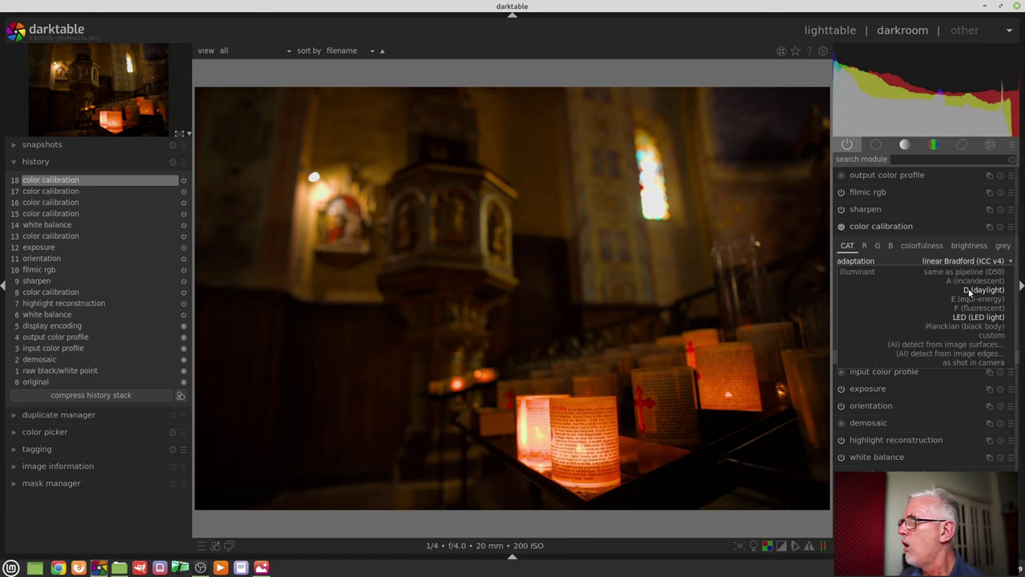
click(964, 362)
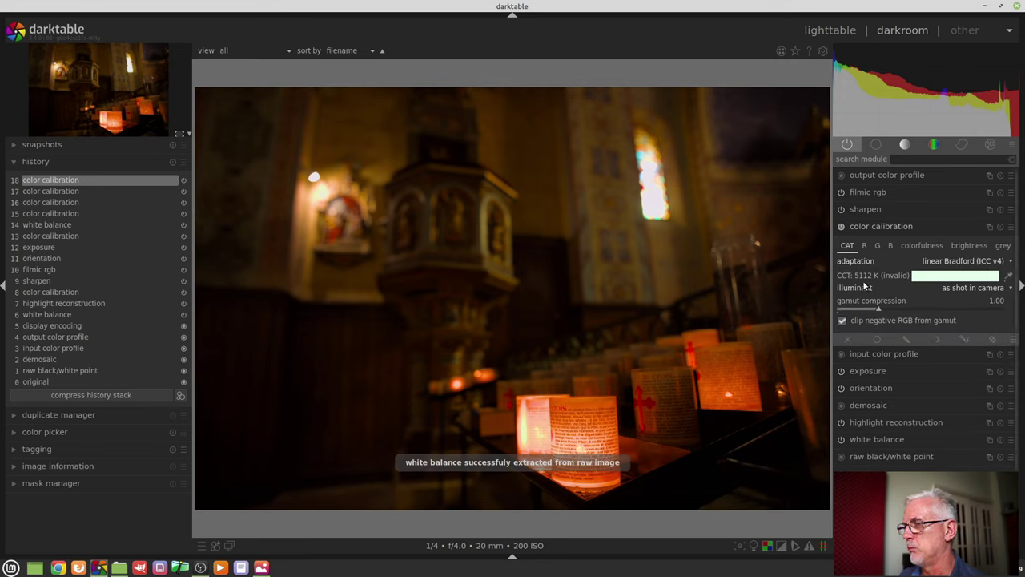
mouse_move(862, 280)
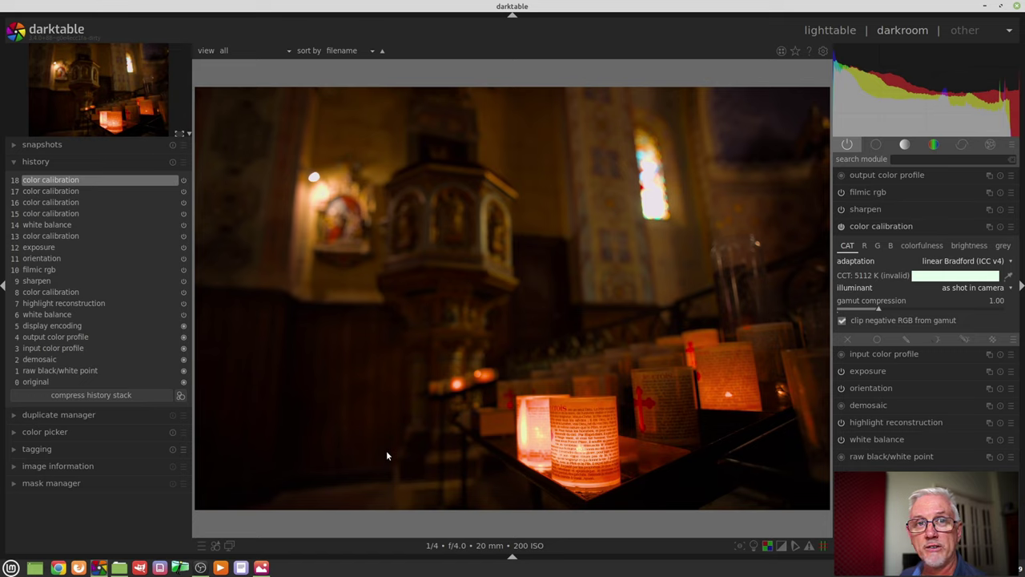
Draw a three-node path mask around the candle holders and widen its feather.
click(907, 339)
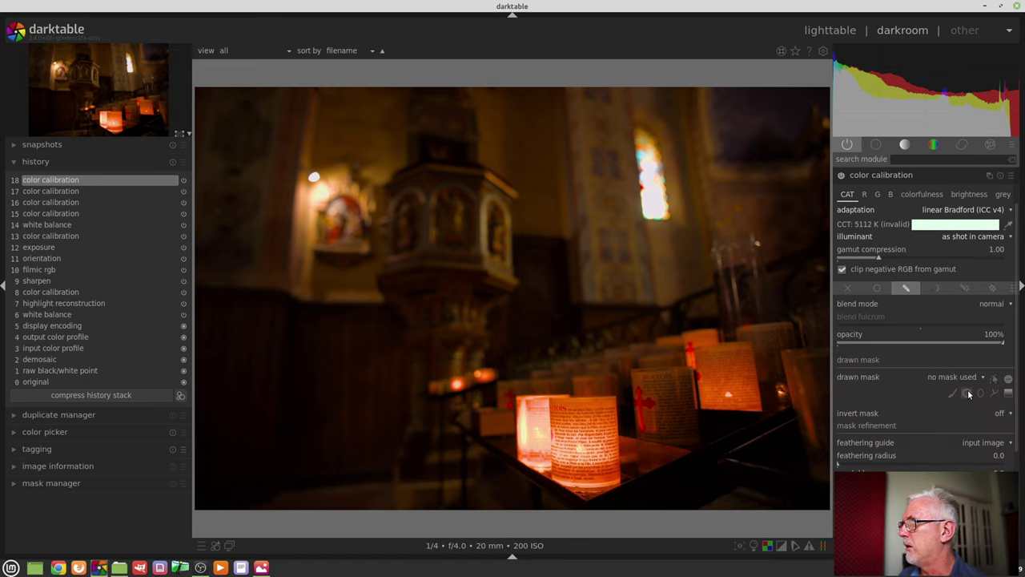
click(993, 393)
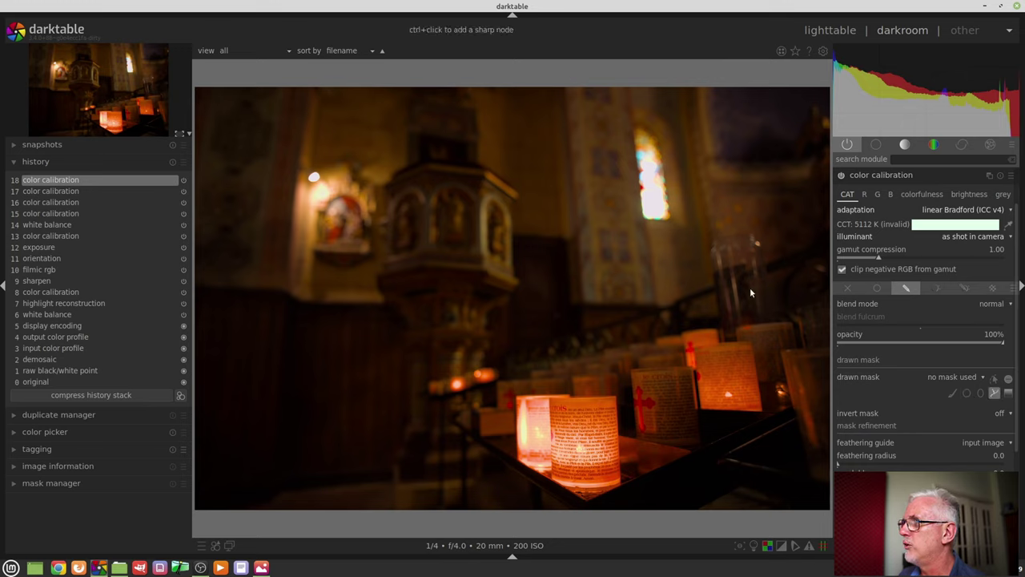
click(738, 276)
click(443, 401)
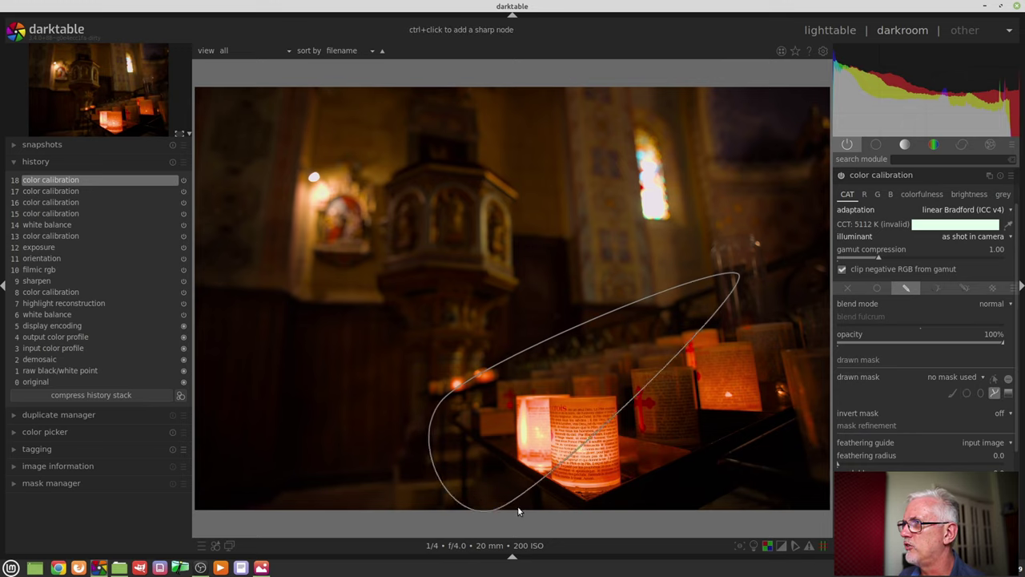
click(822, 500)
right_click(830, 313)
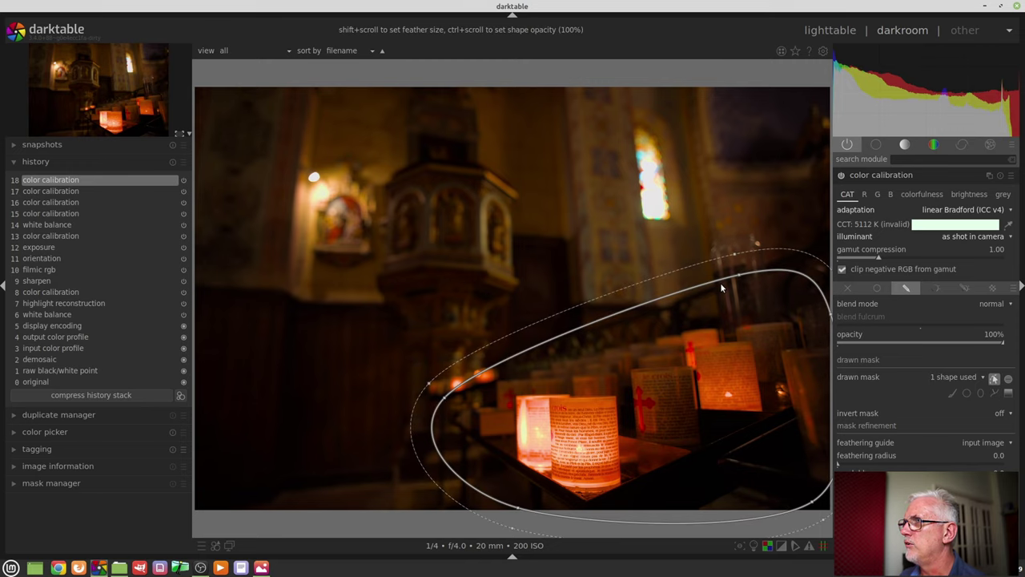
shift+scroll(720, 287, up, 5)
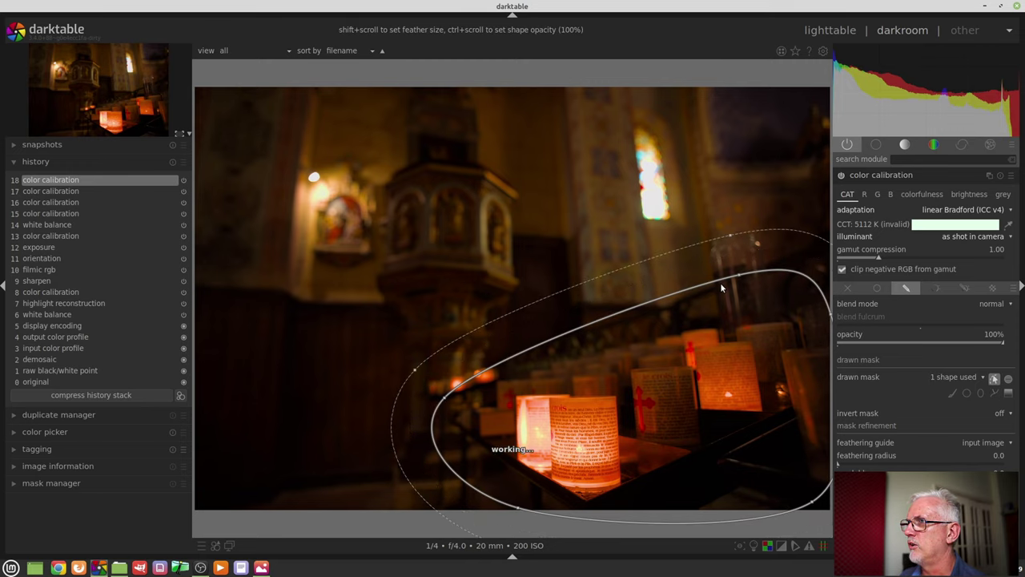
shift+scroll(721, 287, up, 1)
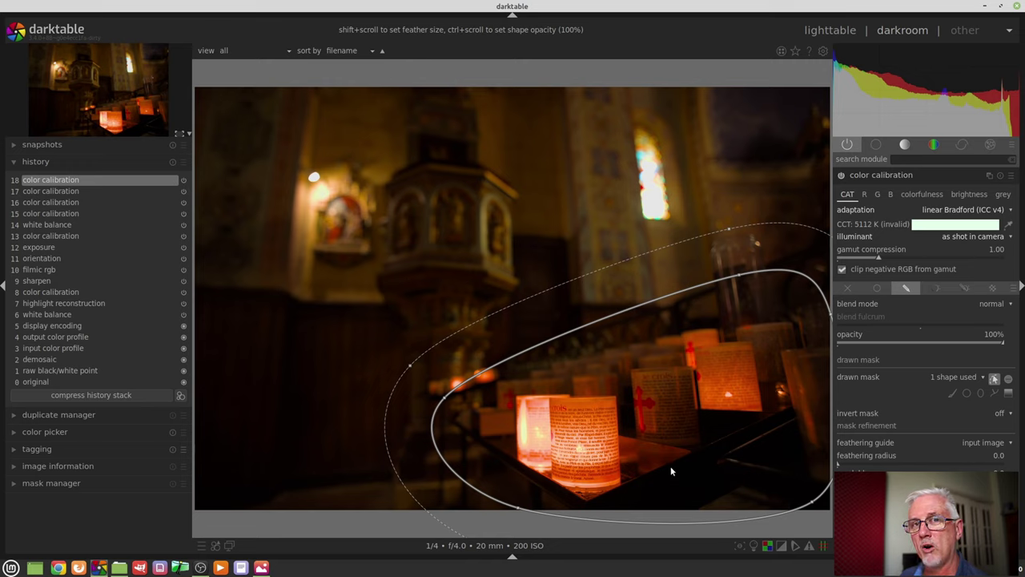
Add a new color calibration instance using linear Bradford (ICC v4) with illuminant A (incandescent).
middle_click(990, 177)
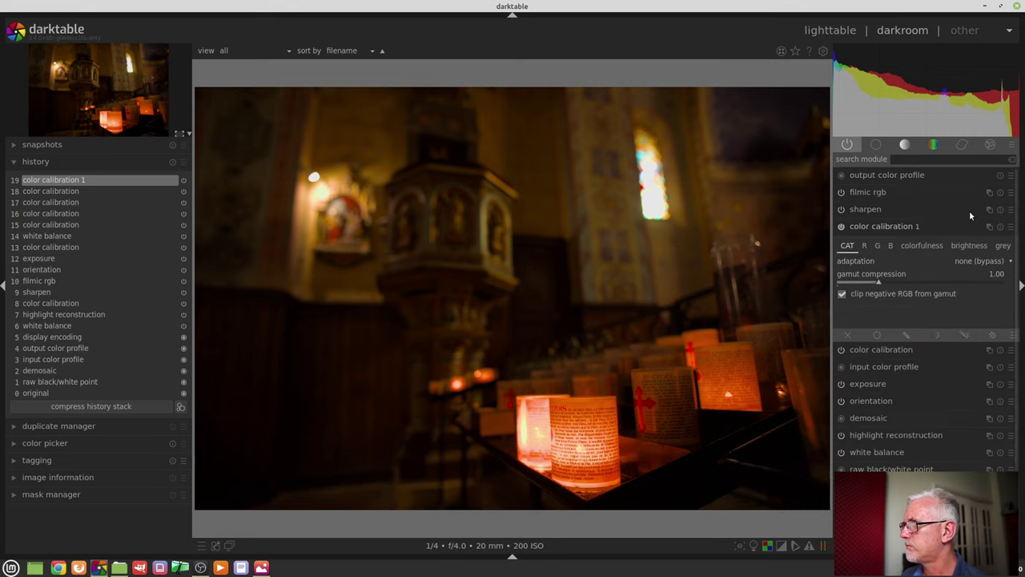
click(988, 270)
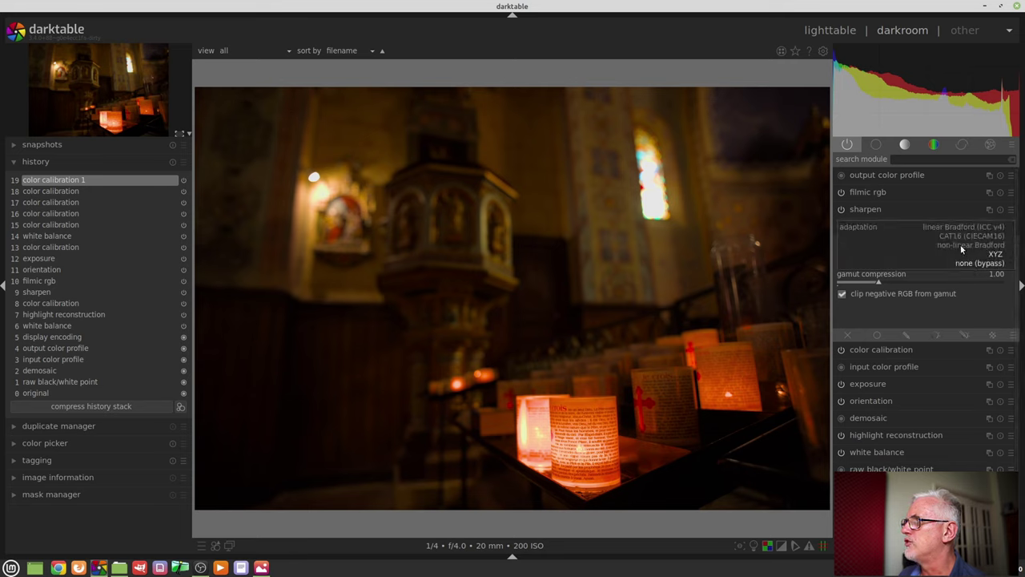
click(969, 233)
click(965, 288)
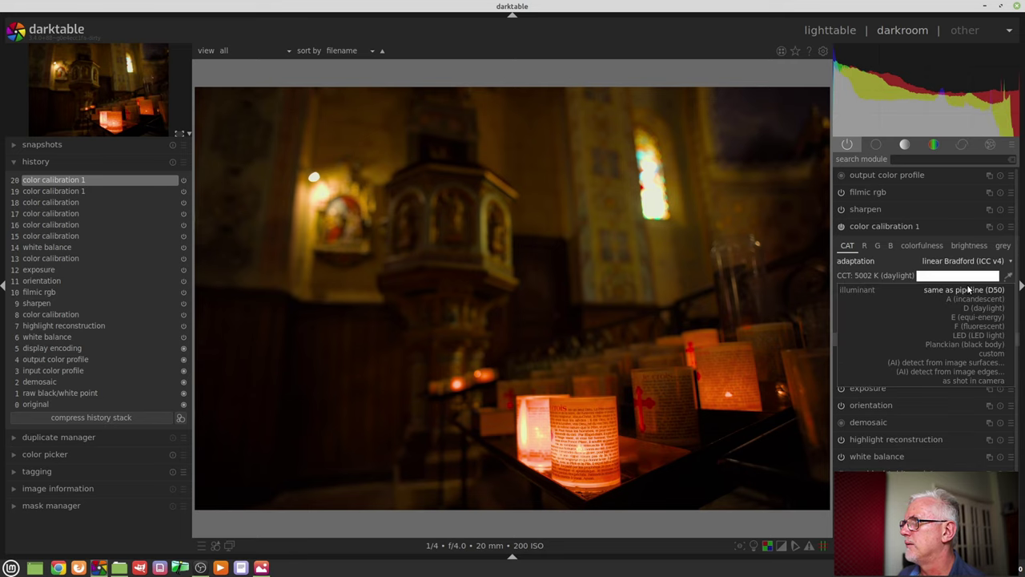
click(975, 299)
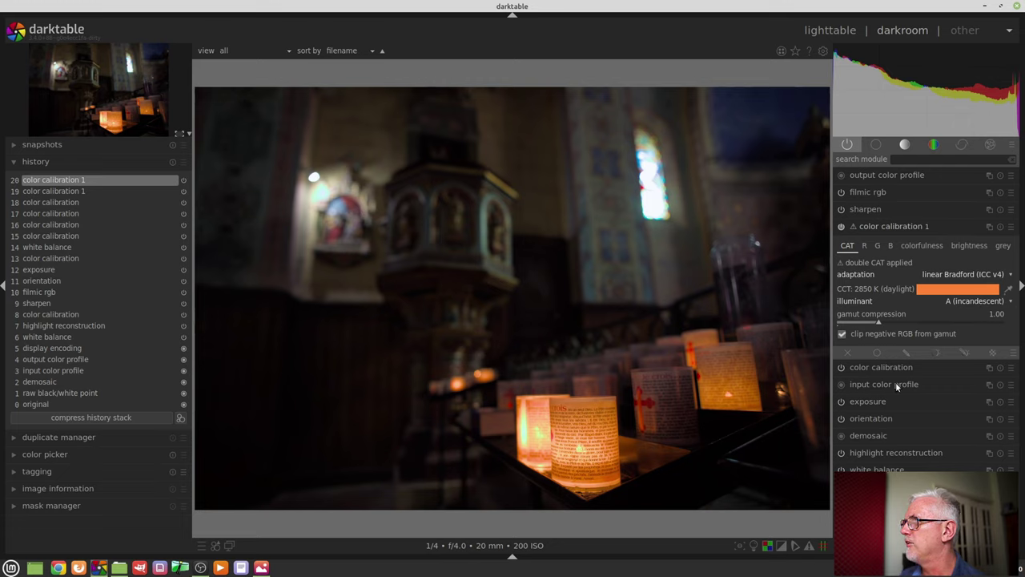
Limit it with the first color calibration's raster mask, inverted.
click(990, 354)
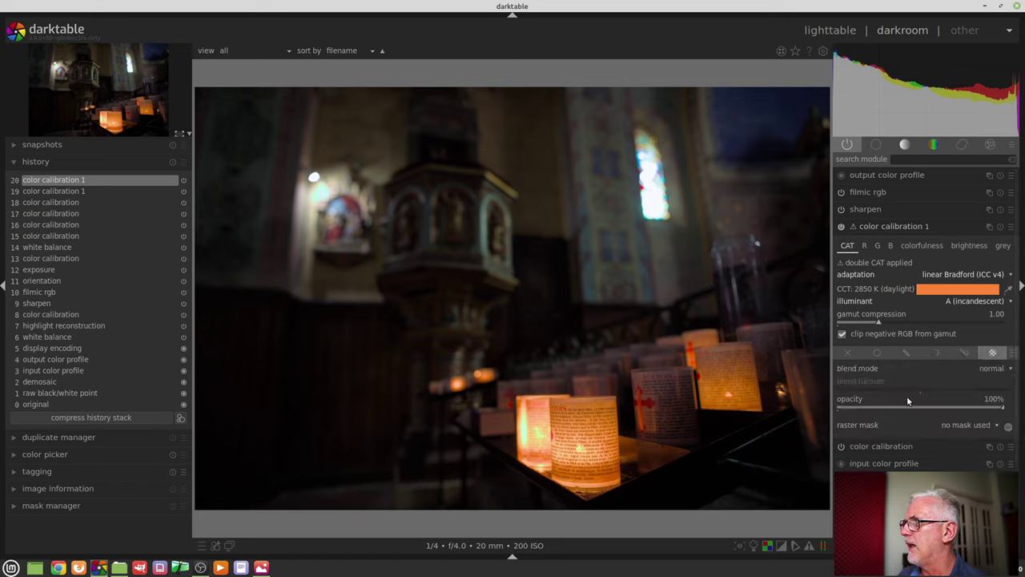
click(972, 424)
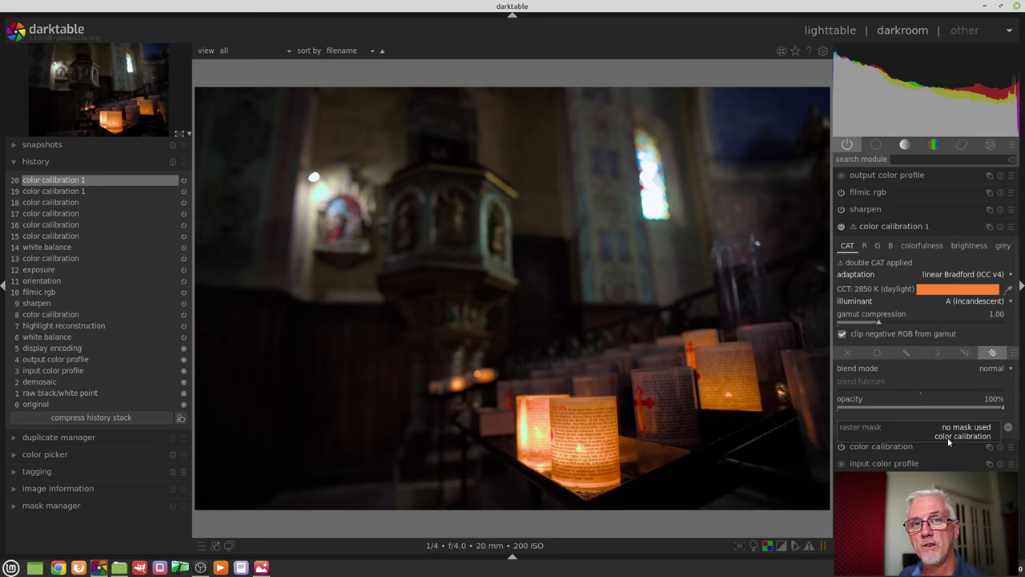
click(948, 439)
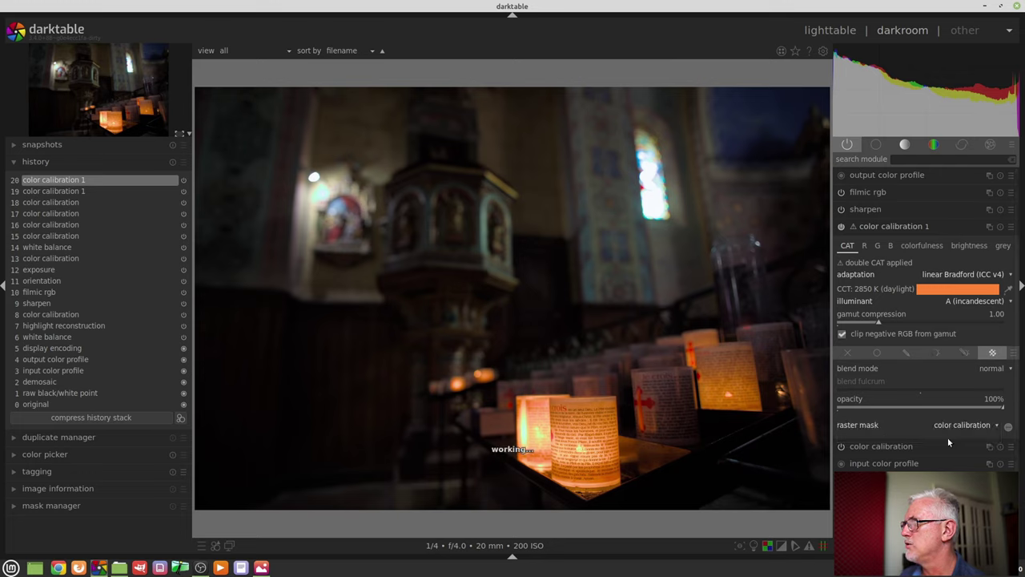
click(1008, 427)
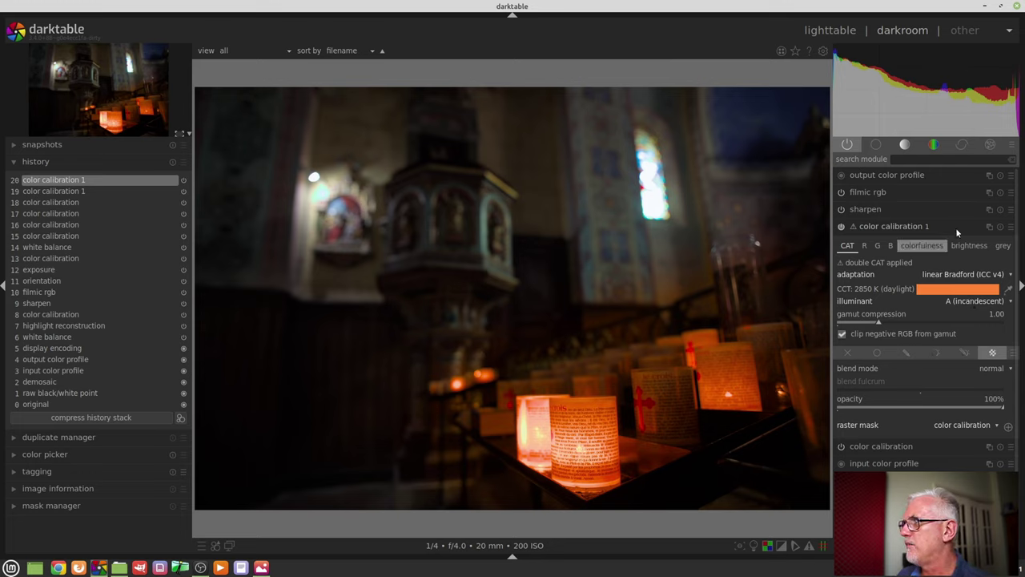
Turn off the second color calibration instance and set the first instance's mask to off.
click(843, 227)
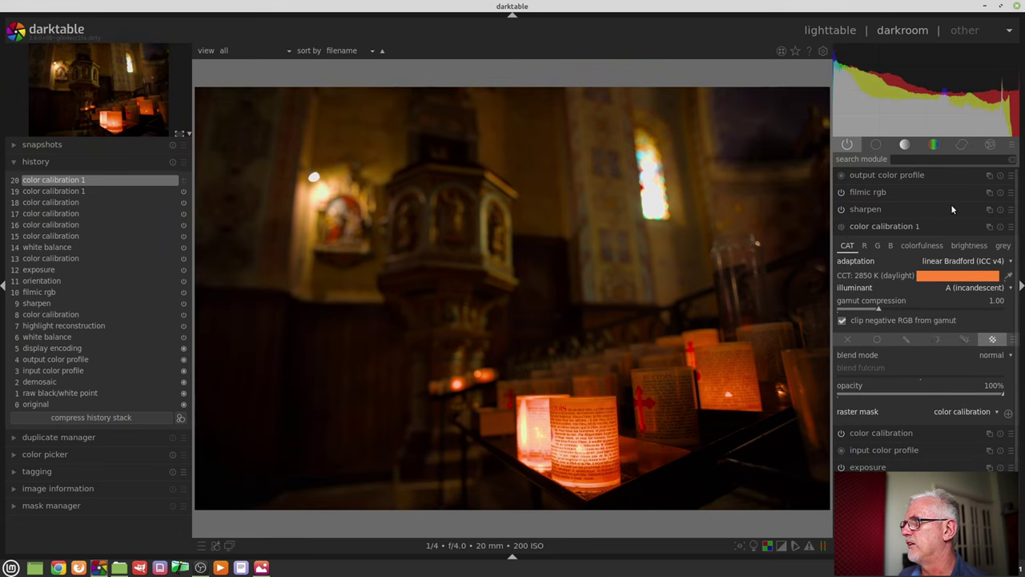
click(913, 227)
click(879, 243)
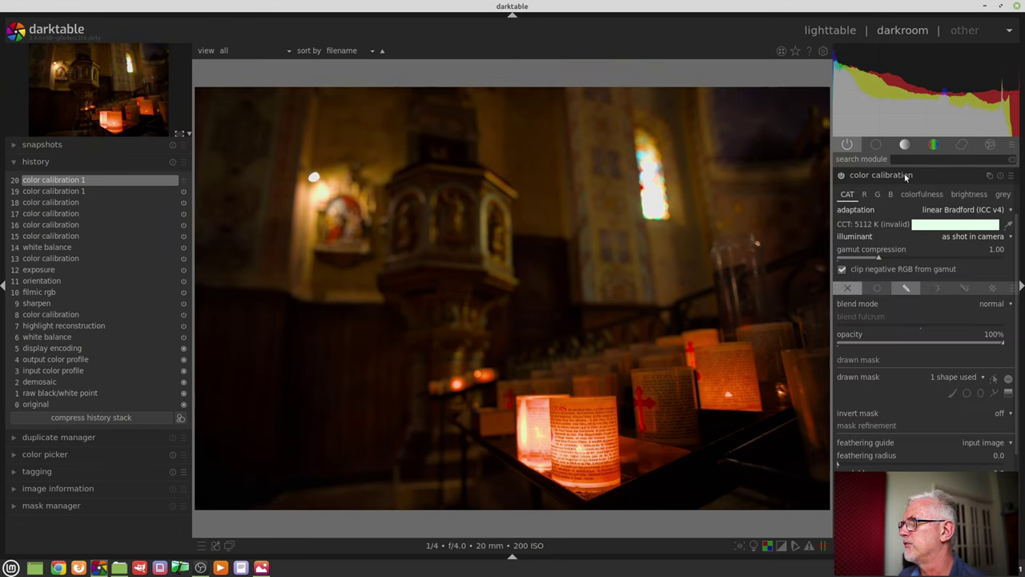
click(849, 289)
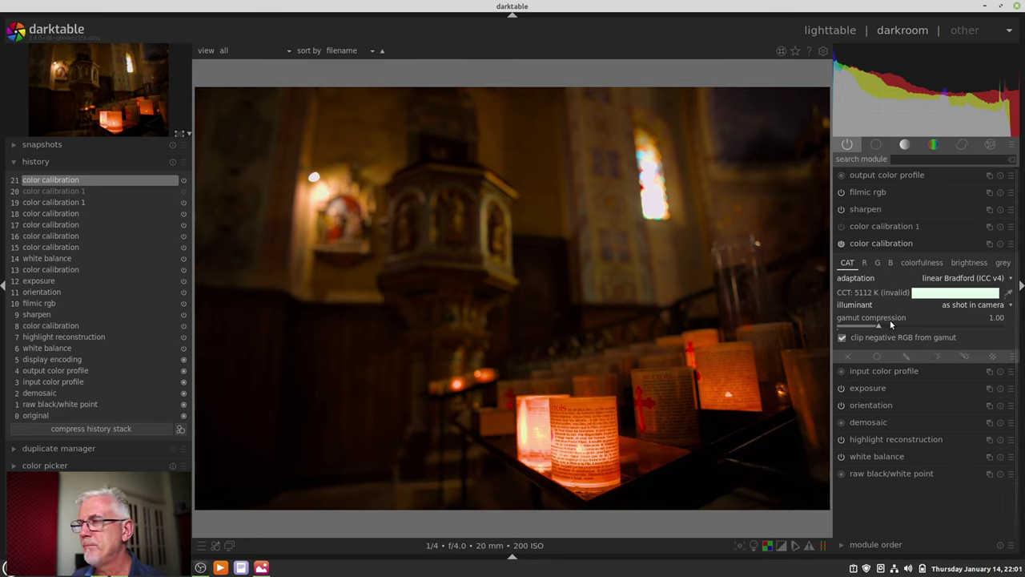
Turn on the clipping warning with preview mode set to saturation only.
click(781, 545)
right_click(780, 546)
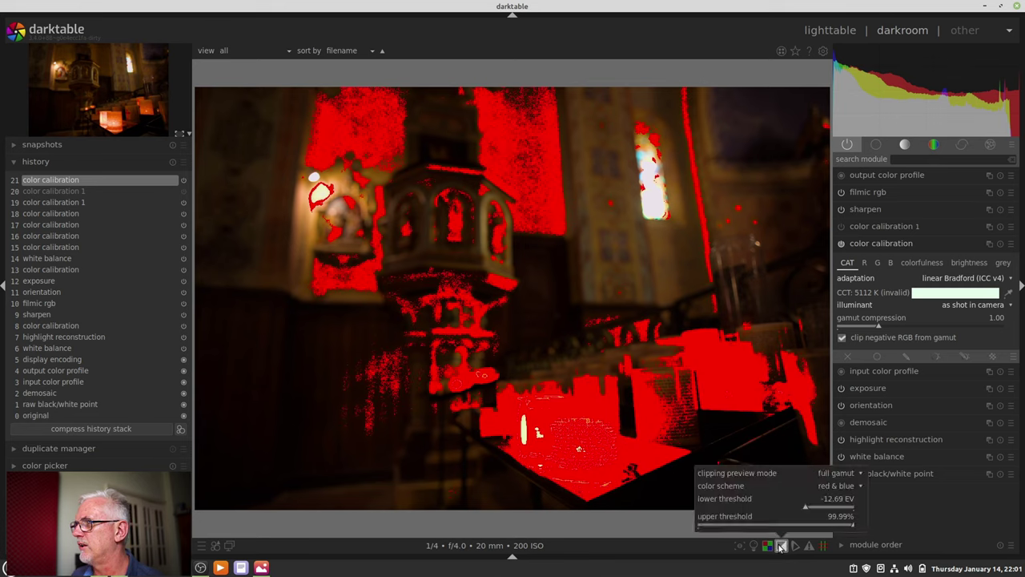
click(833, 473)
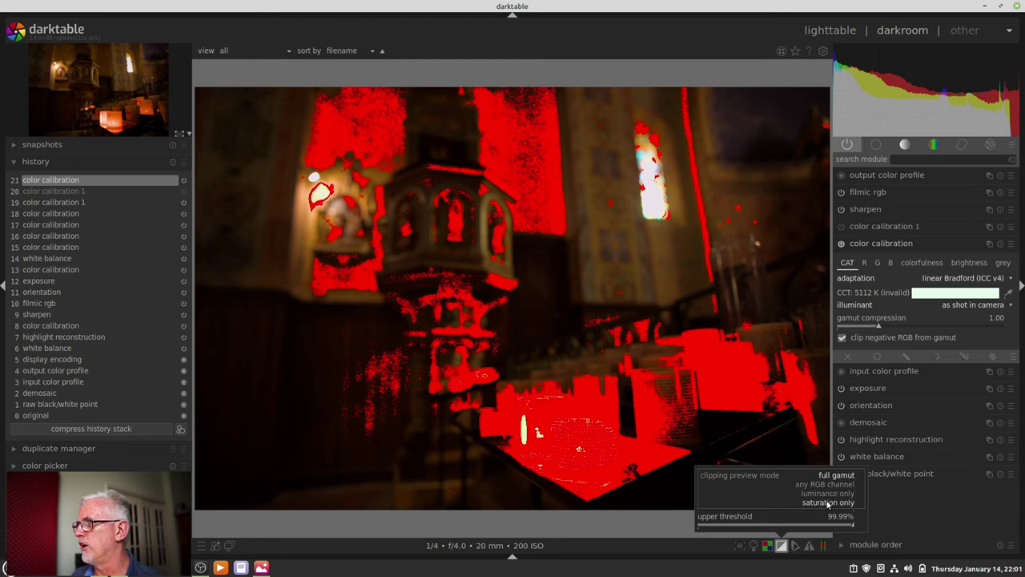
click(828, 502)
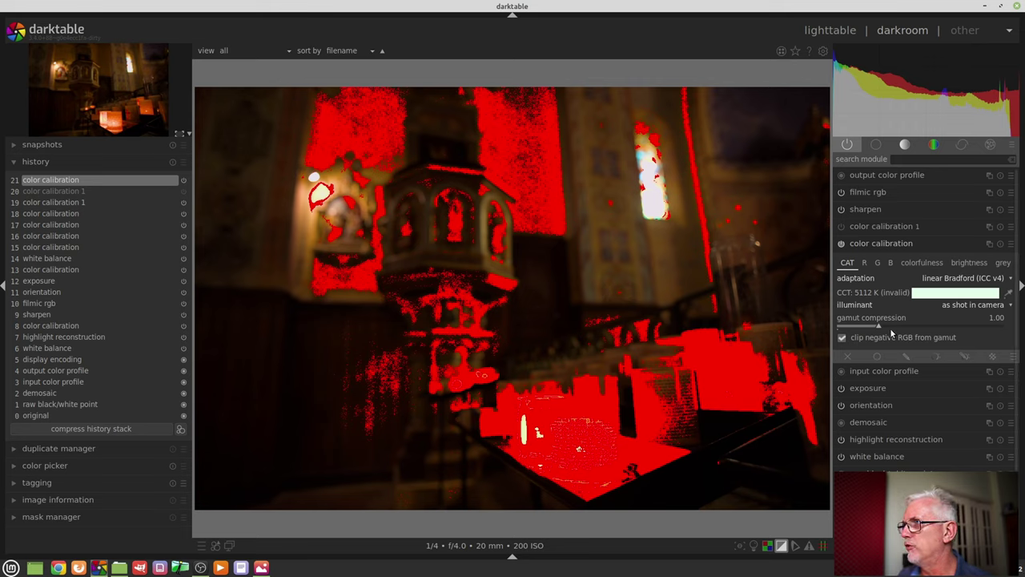
Raise gamut compression to 3.31 and turn the clipping warning off.
drag(884, 325, 974, 327)
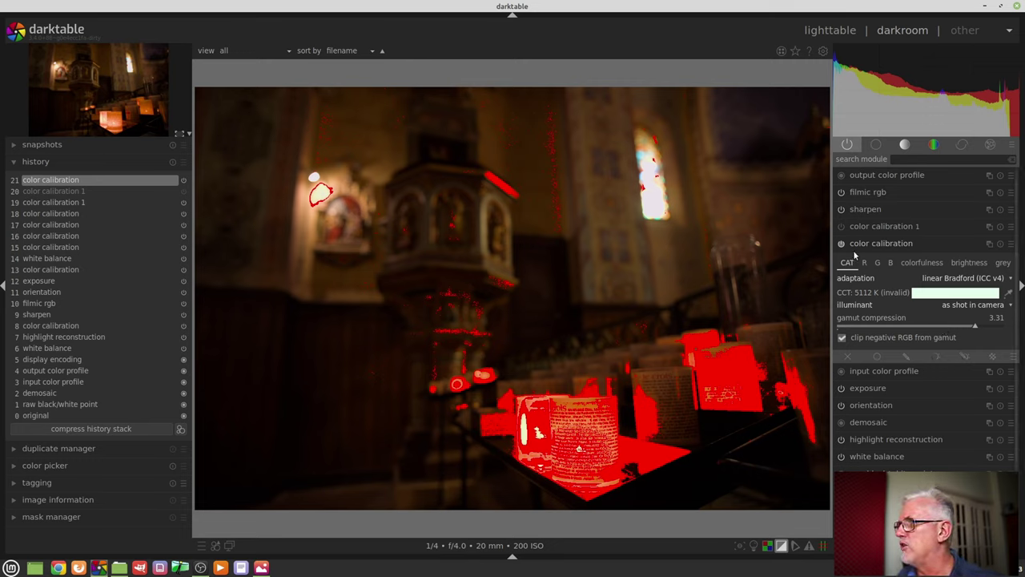
click(781, 546)
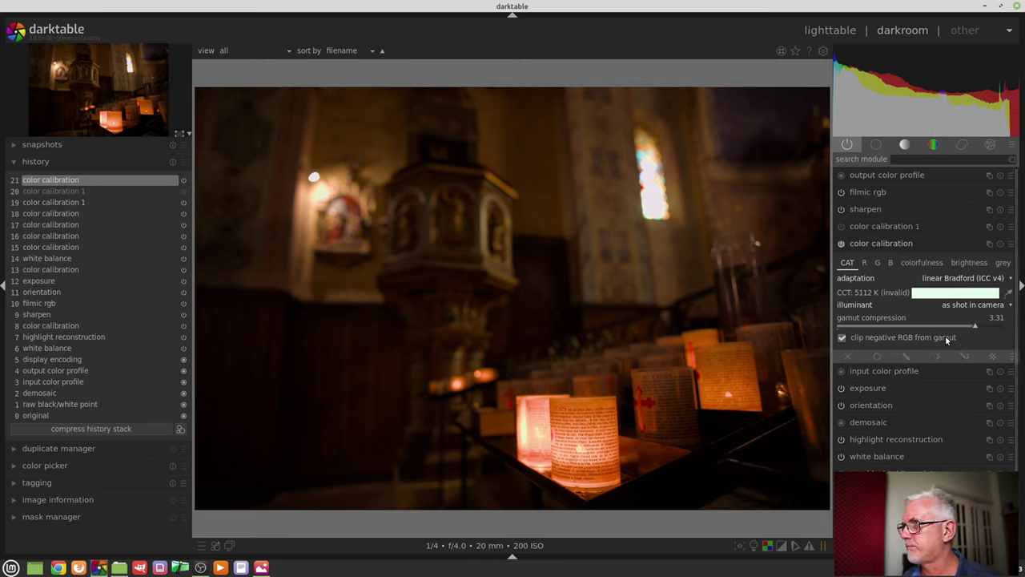
Lower color calibration's gamut compression from 3.31 to 1.72.
drag(935, 327, 885, 326)
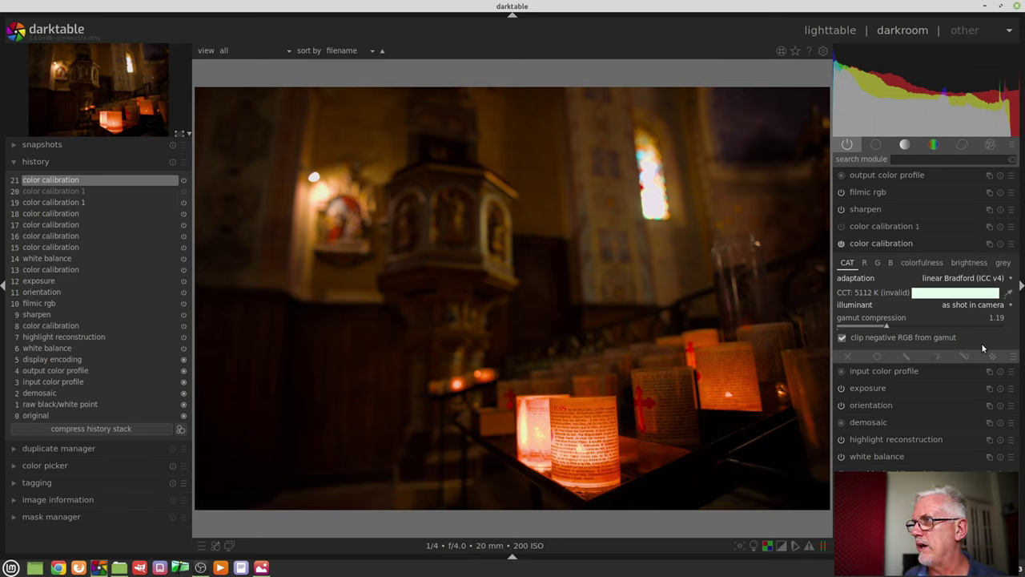
click(924, 327)
drag(924, 327, 908, 330)
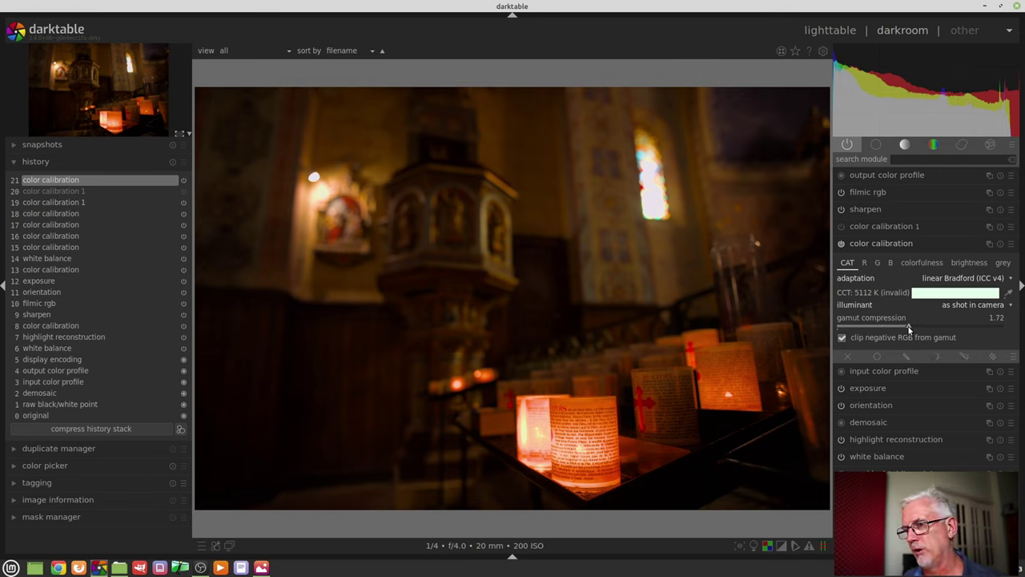